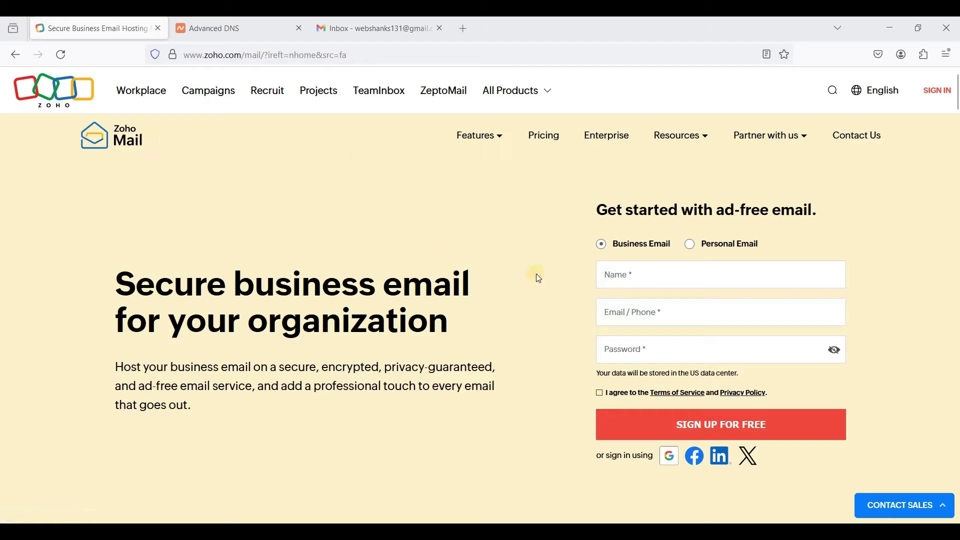
Enter the account holder's name and Gmail address, use a generated password, accept the terms, and sign up free.
{"action": "left_click", "coordinate": [665, 263]}
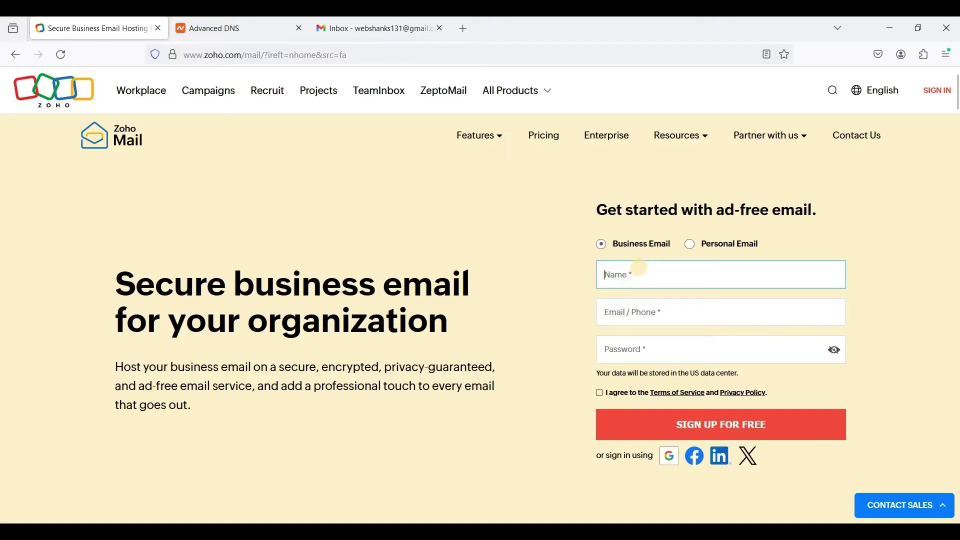
{"action": "type", "text": "Web Shanks"}
{"action": "key", "text": "Tab"}
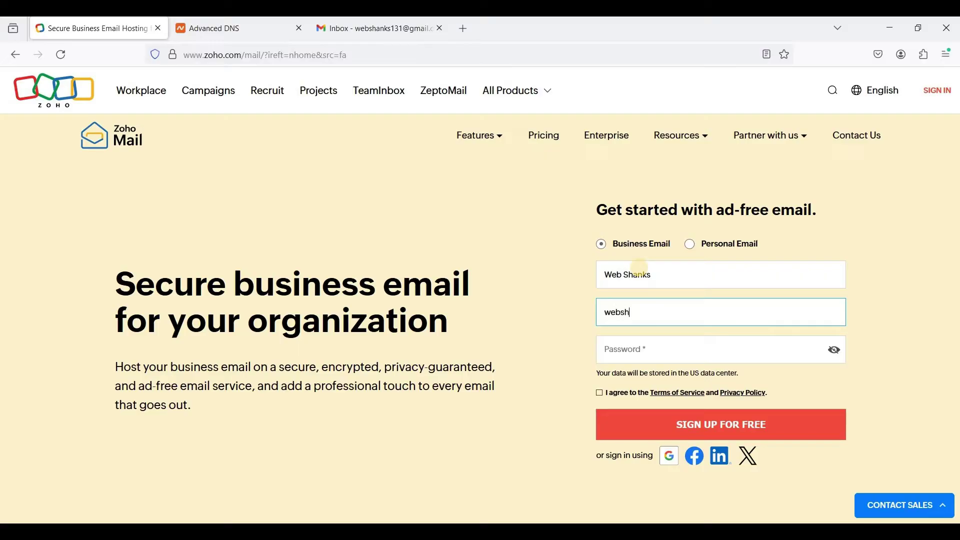
{"action": "key", "text": "Tab"}
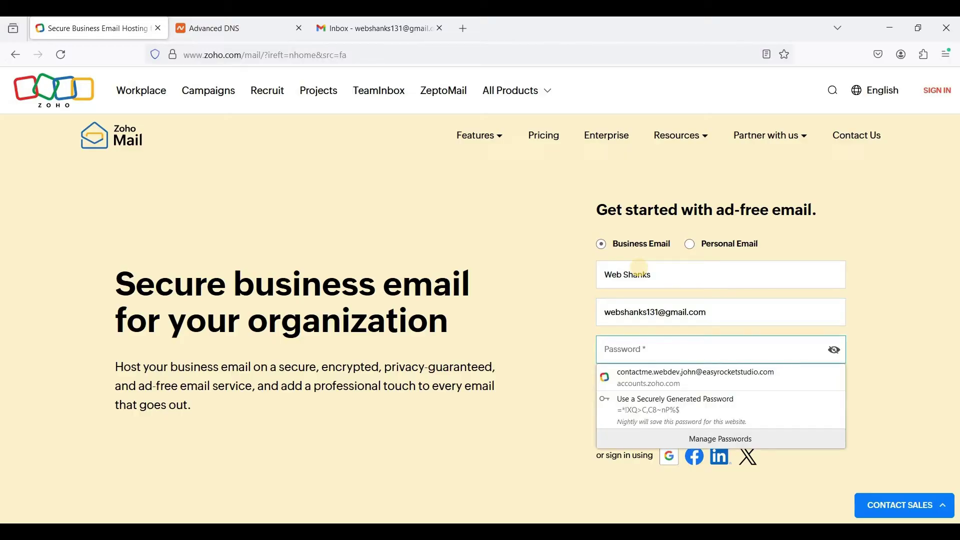
{"action": "left_click", "coordinate": [653, 400]}
{"action": "triple_click", "coordinate": [591, 352]}
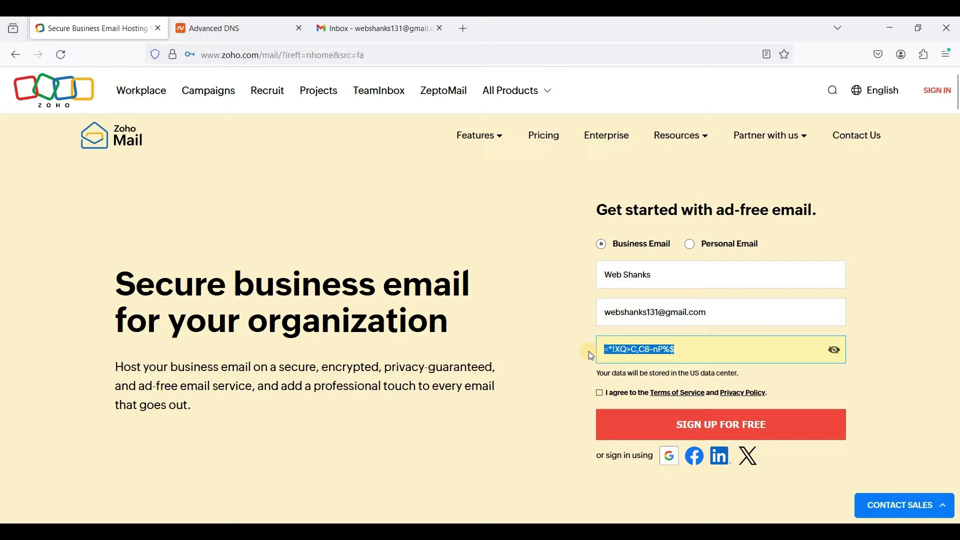
{"action": "left_click", "coordinate": [601, 398]}
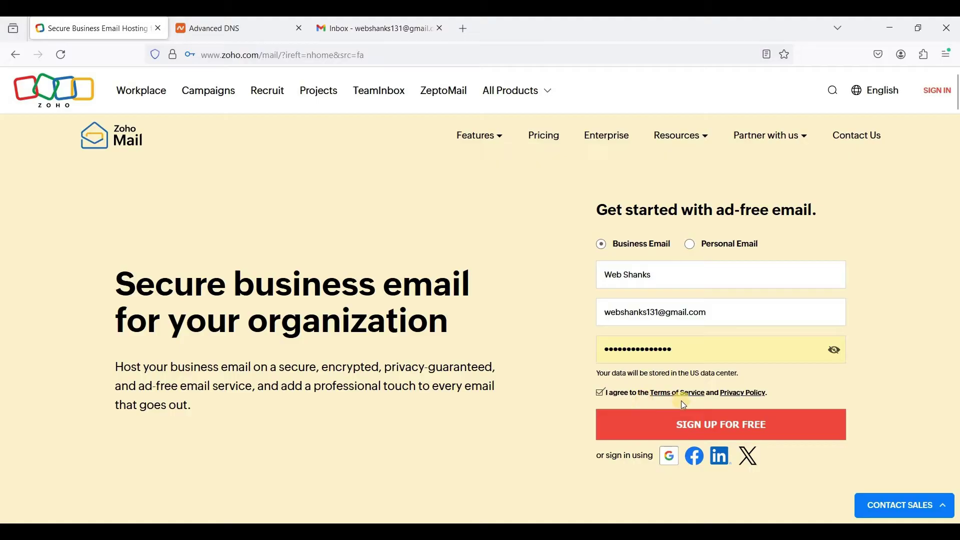
{"action": "left_click", "coordinate": [710, 435]}
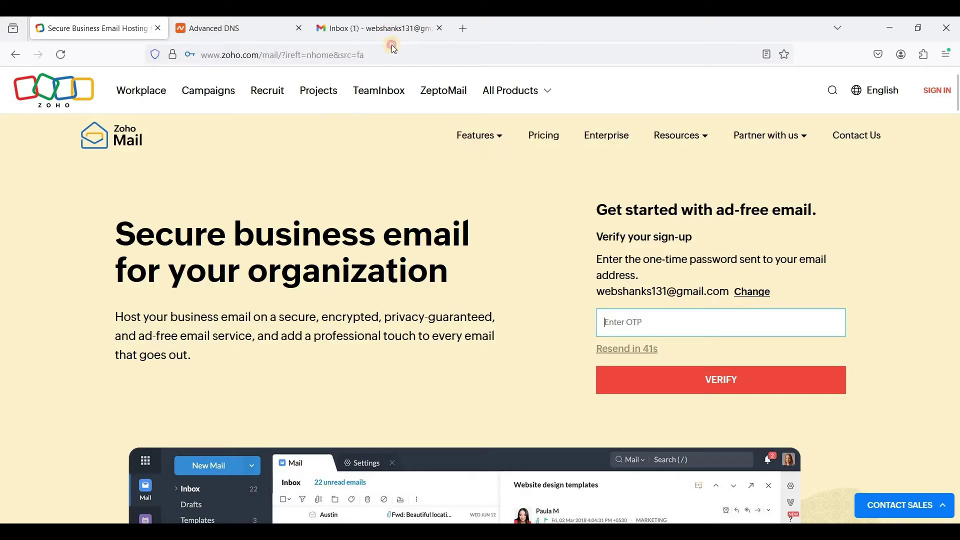
Copy the OTP from Gmail's Zoho Verification Code email and paste it into Zoho to verify.
{"action": "left_click", "coordinate": [375, 28]}
{"action": "left_click", "coordinate": [366, 193]}
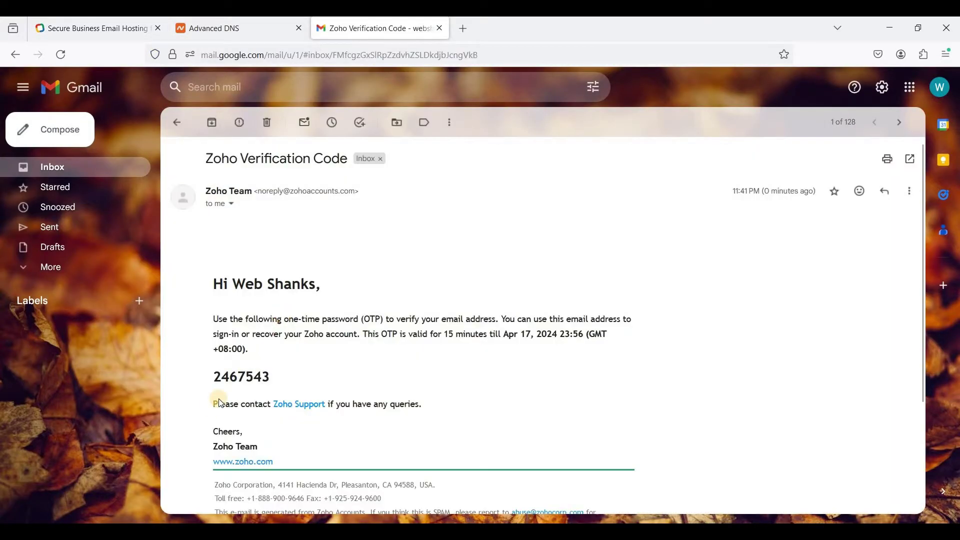
{"action": "left_click_drag", "start_coordinate": [216, 377], "coordinate": [274, 378]}
{"action": "key", "text": "ctrl+c"}
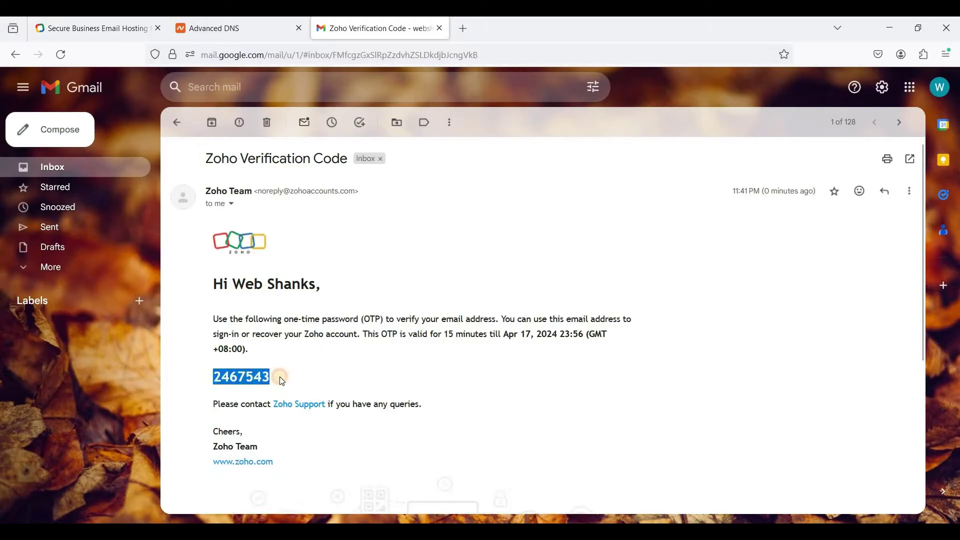
{"action": "left_click", "coordinate": [129, 29]}
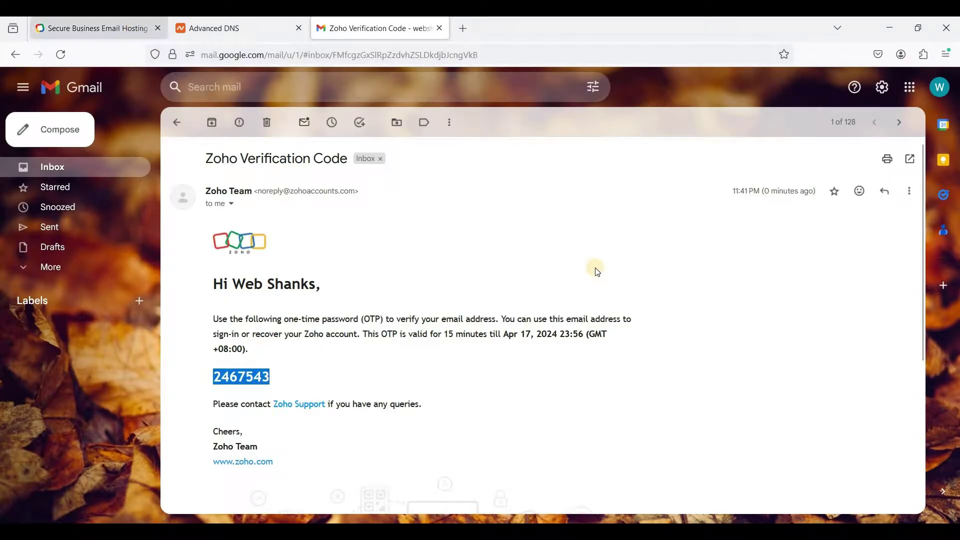
{"action": "key", "text": "ctrl+v"}
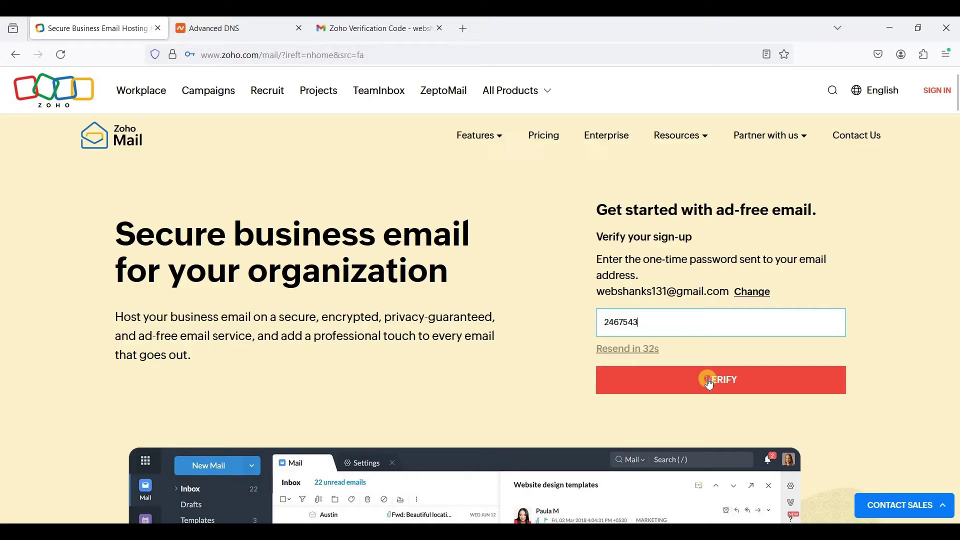
{"action": "key", "text": "ctrl+v"}
{"action": "left_click", "coordinate": [695, 383]}
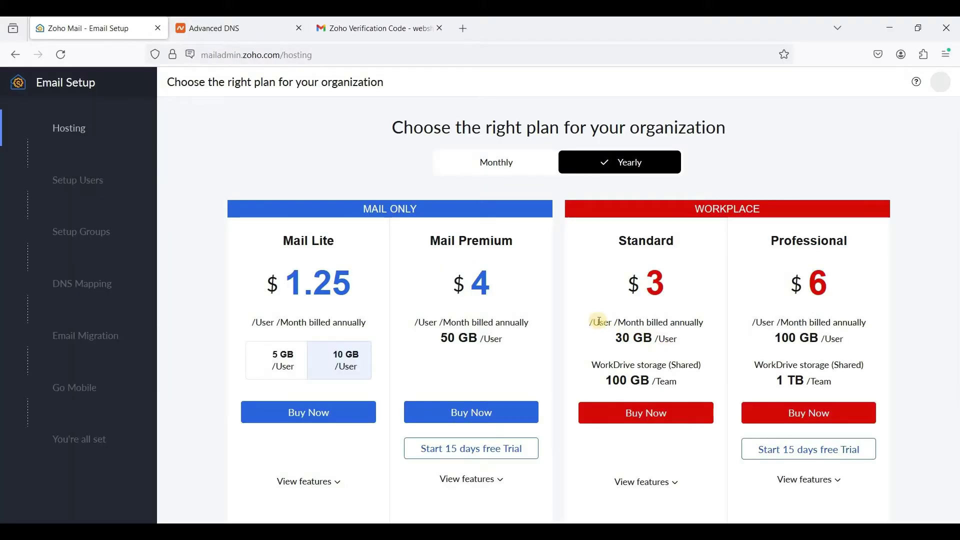
Scroll down the pricing page and choose Try Now under the Free Plan.
{"action": "scroll", "coordinate": [599, 321], "scroll_direction": "down", "scroll_amount": 3}
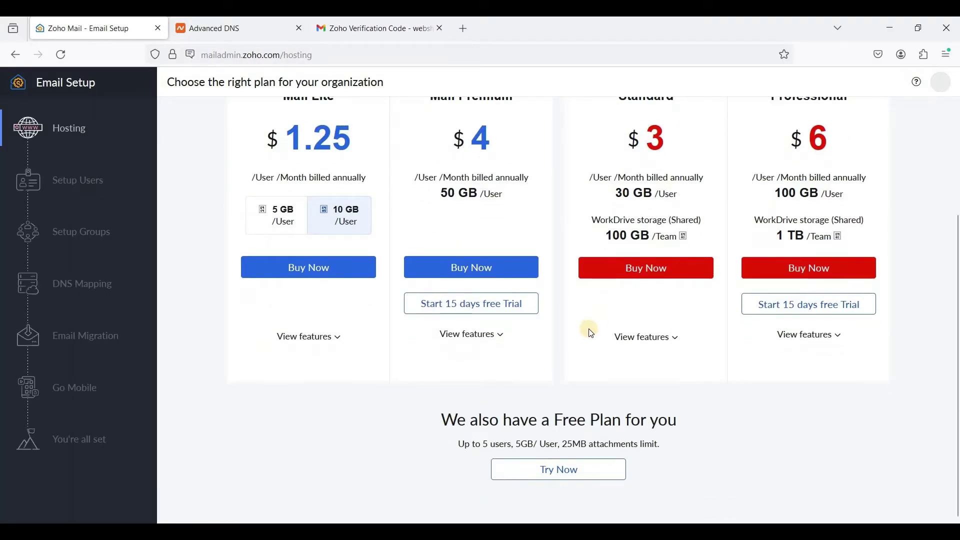
{"action": "left_click", "coordinate": [552, 479]}
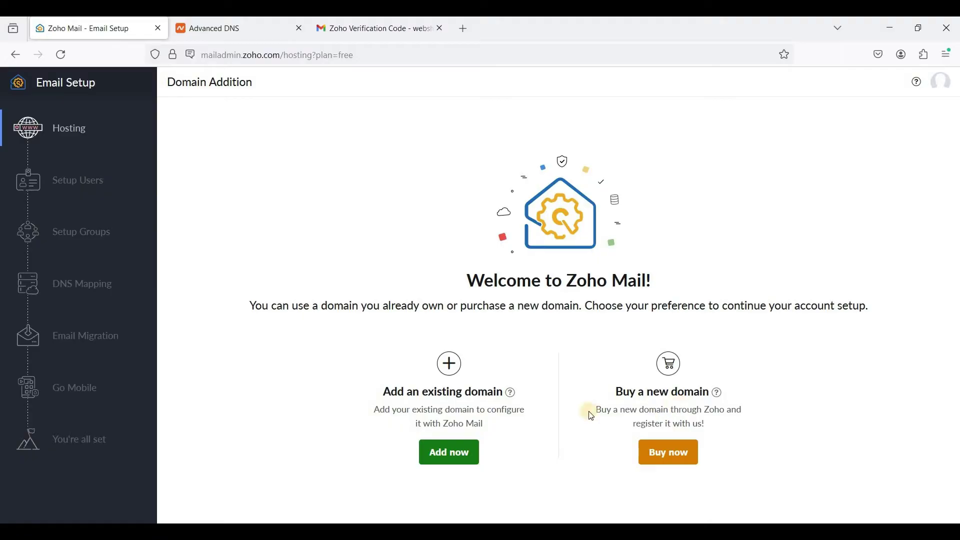
Add existing domain webshanks.shop with the organization name and industry IT Hardware & IT Related Services.
{"action": "left_click", "coordinate": [457, 465]}
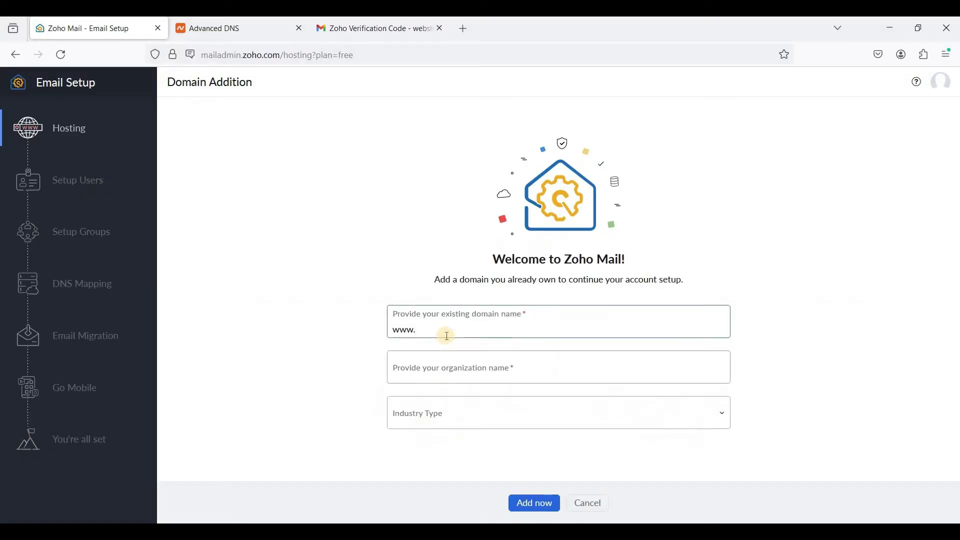
{"action": "type", "text": "websha"}
{"action": "type", "text": "nks.sgo"}
{"action": "type", "text": "ho"}
{"action": "left_click", "coordinate": [474, 369]}
{"action": "type", "text": "W"}
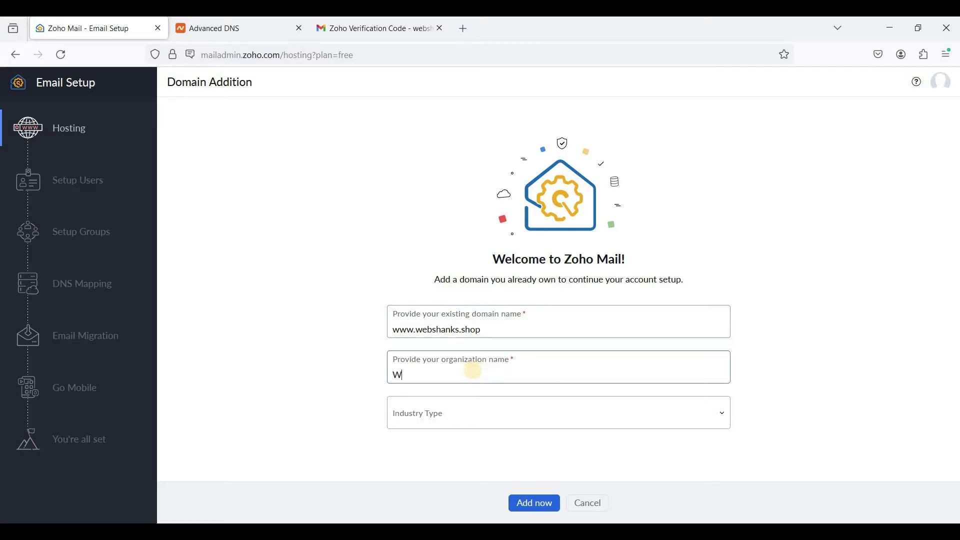
{"action": "type", "text": "eb Shanks"}
{"action": "left_click", "coordinate": [446, 422]}
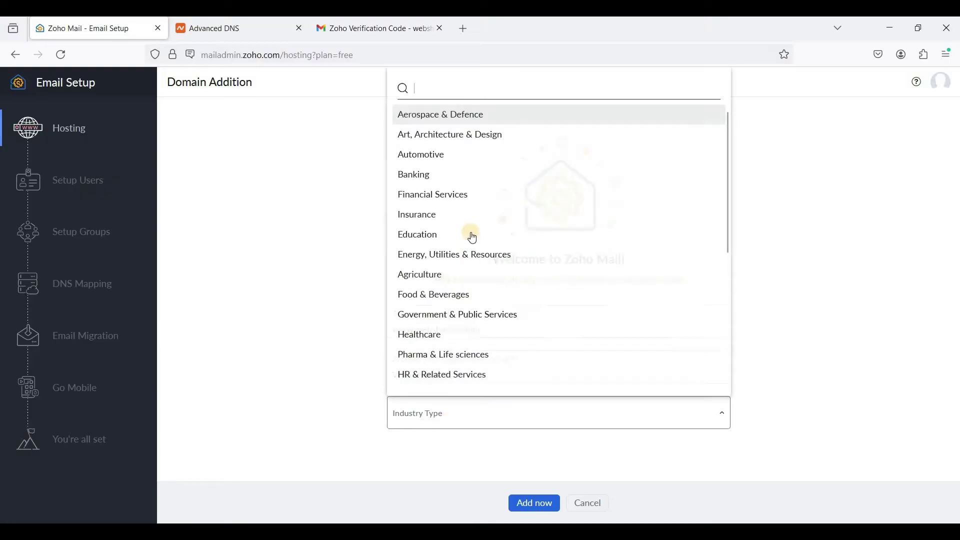
{"action": "scroll", "coordinate": [465, 257], "scroll_direction": "down", "scroll_amount": 3}
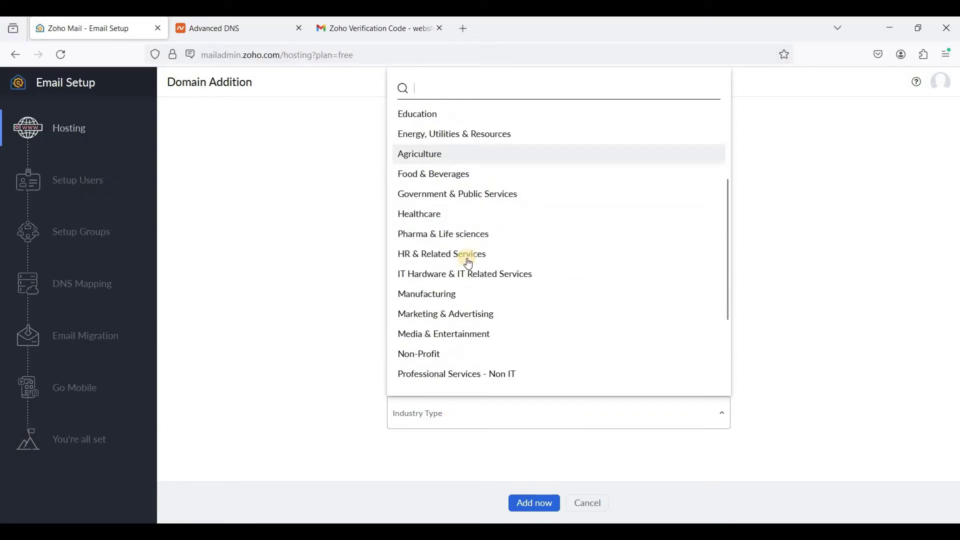
{"action": "left_click", "coordinate": [500, 270]}
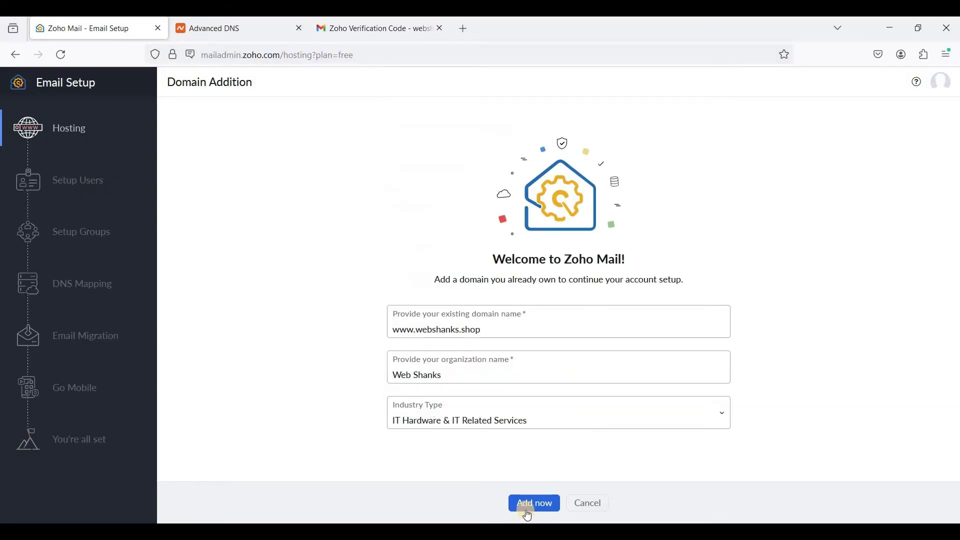
{"action": "left_click", "coordinate": [533, 511]}
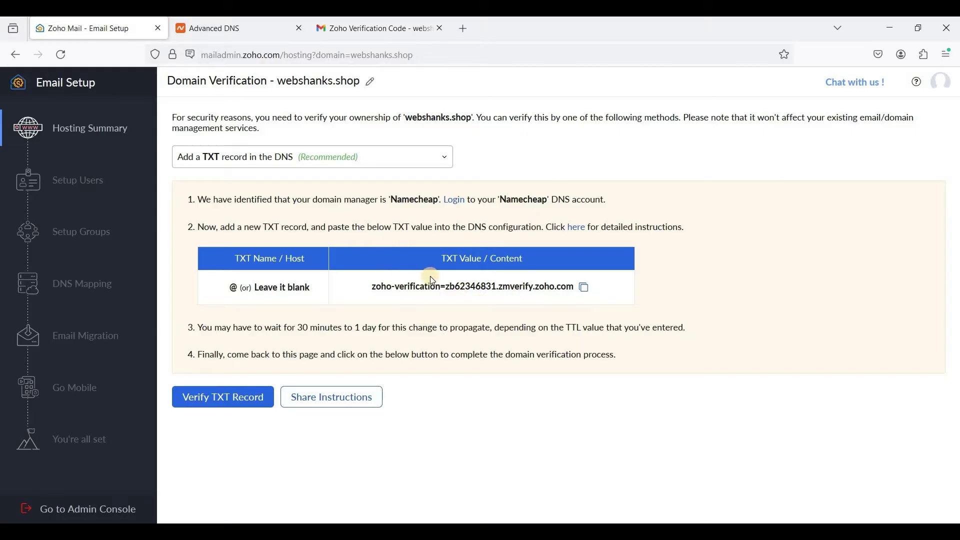
Add a new TXT Record row under Namecheap's Advanced DNS host records.
{"action": "left_click", "coordinate": [248, 34]}
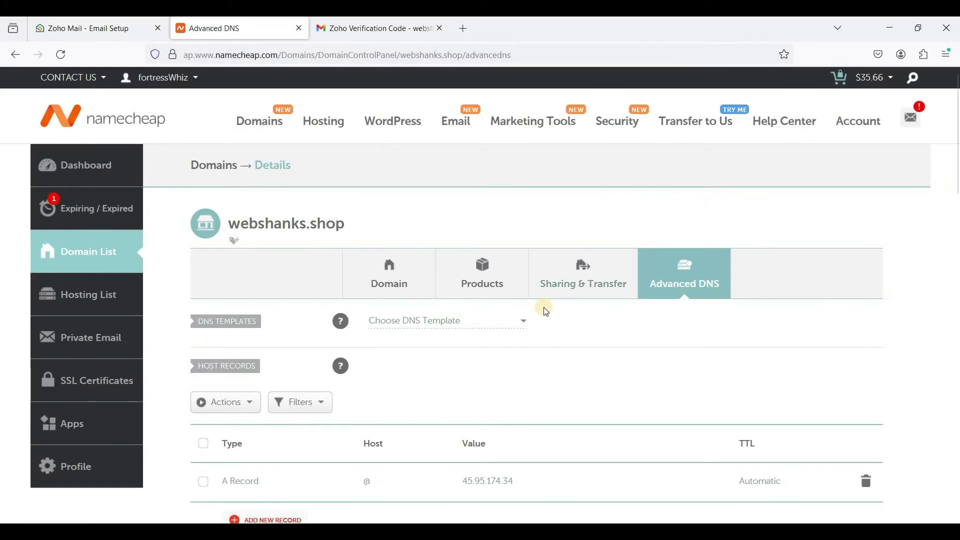
{"action": "scroll", "coordinate": [543, 307], "scroll_direction": "down", "scroll_amount": 2}
{"action": "scroll", "coordinate": [339, 300], "scroll_direction": "down", "scroll_amount": 2}
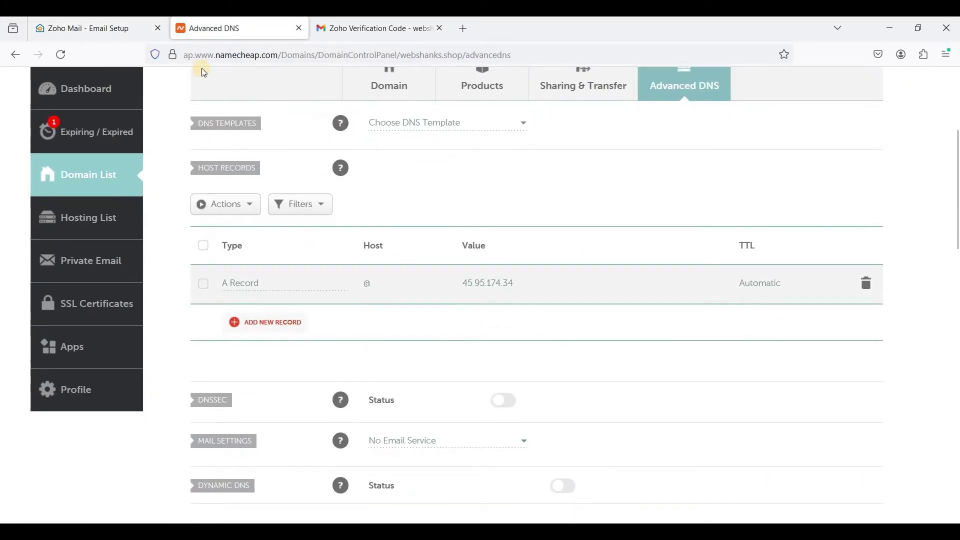
{"action": "left_click", "coordinate": [90, 28]}
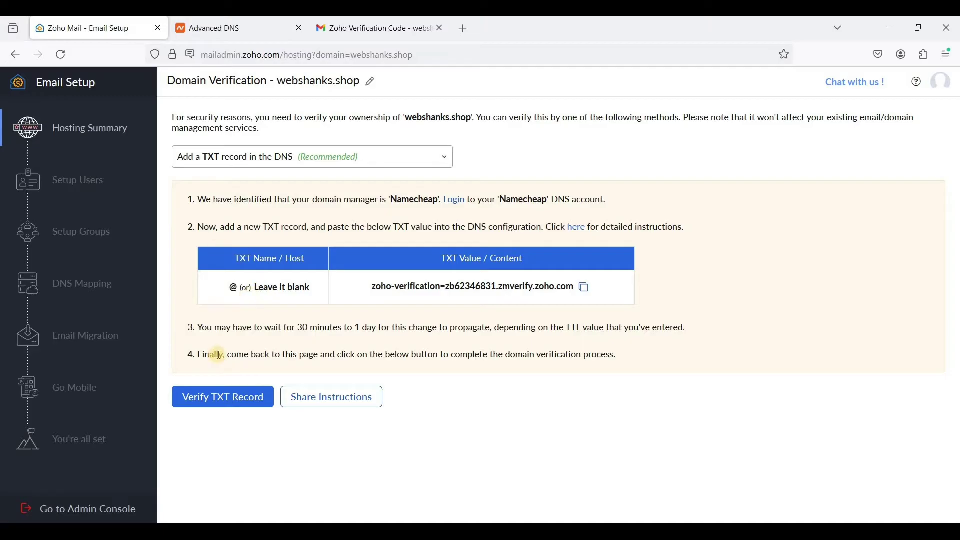
{"action": "left_click", "coordinate": [233, 25]}
{"action": "left_click", "coordinate": [266, 326]}
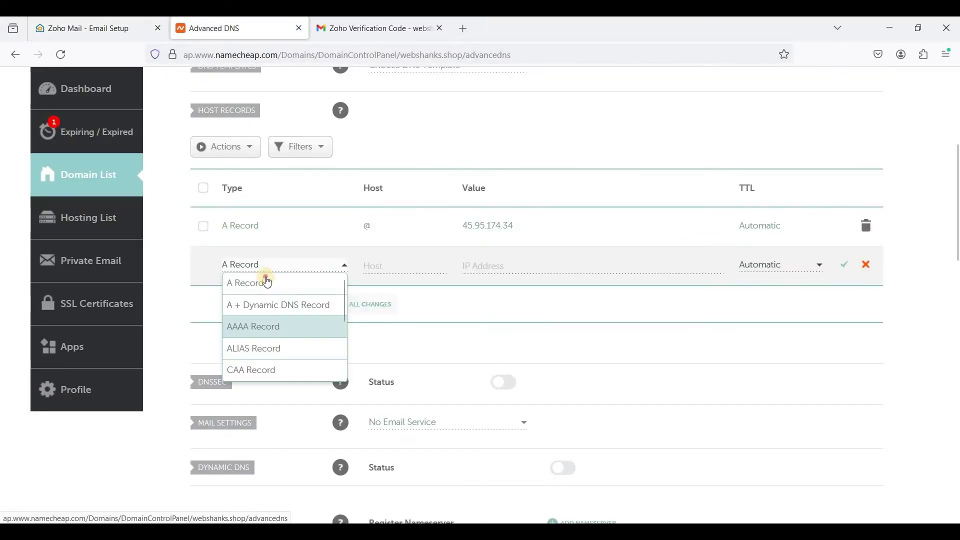
{"action": "left_click", "coordinate": [268, 283]}
{"action": "left_click", "coordinate": [311, 269]}
{"action": "scroll", "coordinate": [299, 324], "scroll_direction": "down", "scroll_amount": 1}
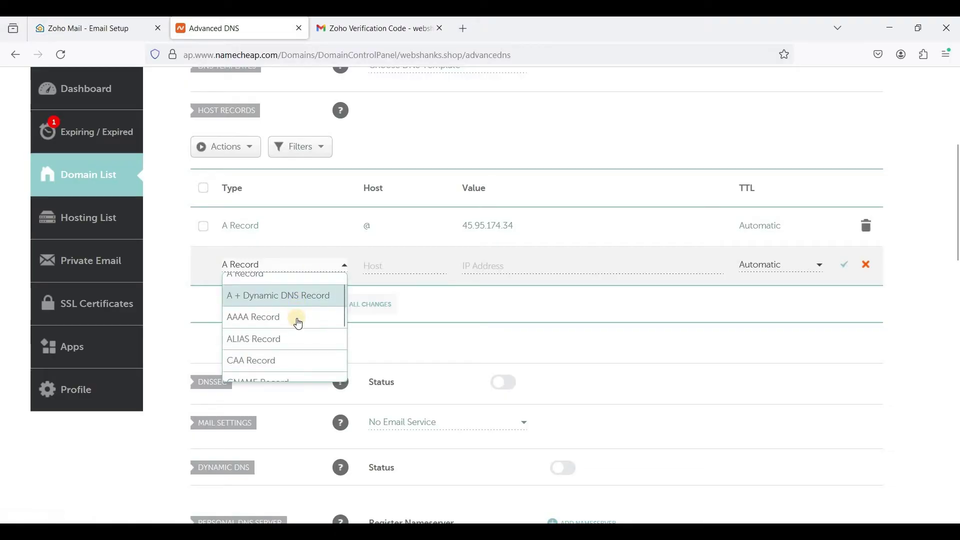
{"action": "scroll", "coordinate": [299, 324], "scroll_direction": "down", "scroll_amount": 3}
{"action": "left_click", "coordinate": [283, 347]}
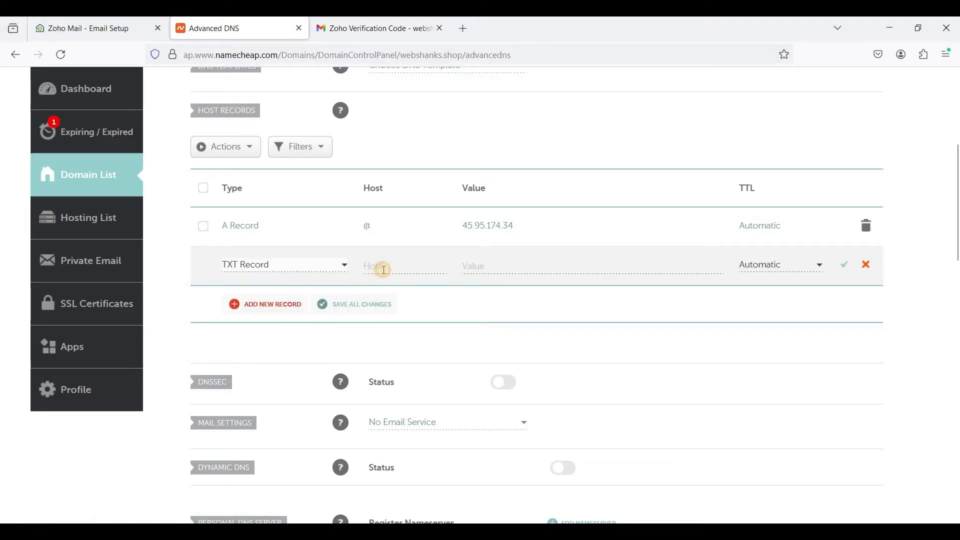
Give the TXT record host @ and the copied Zoho verification value, save it, and return to Zoho.
{"action": "left_click", "coordinate": [384, 270]}
{"action": "type", "text": "@"}
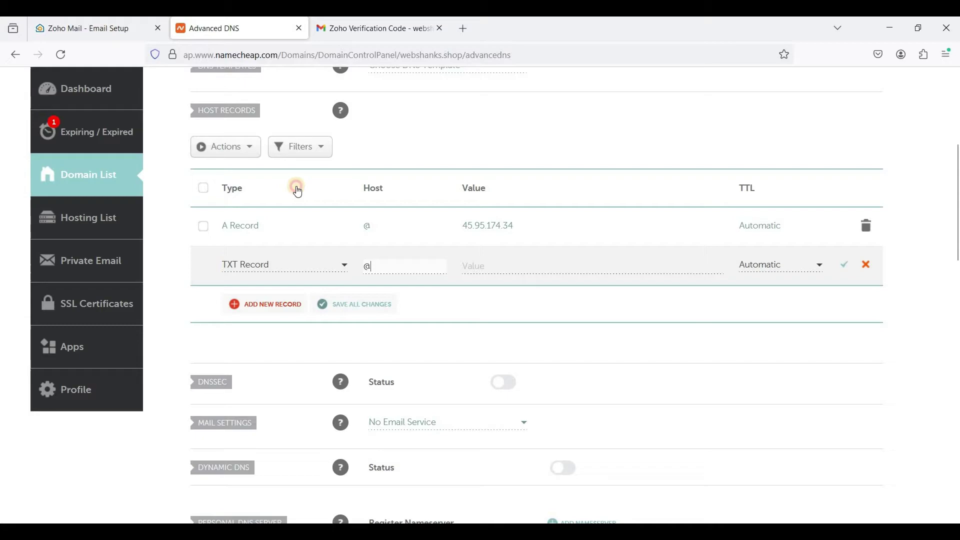
{"action": "key", "text": "ctrl+shift+Tab"}
{"action": "left_click", "coordinate": [585, 289]}
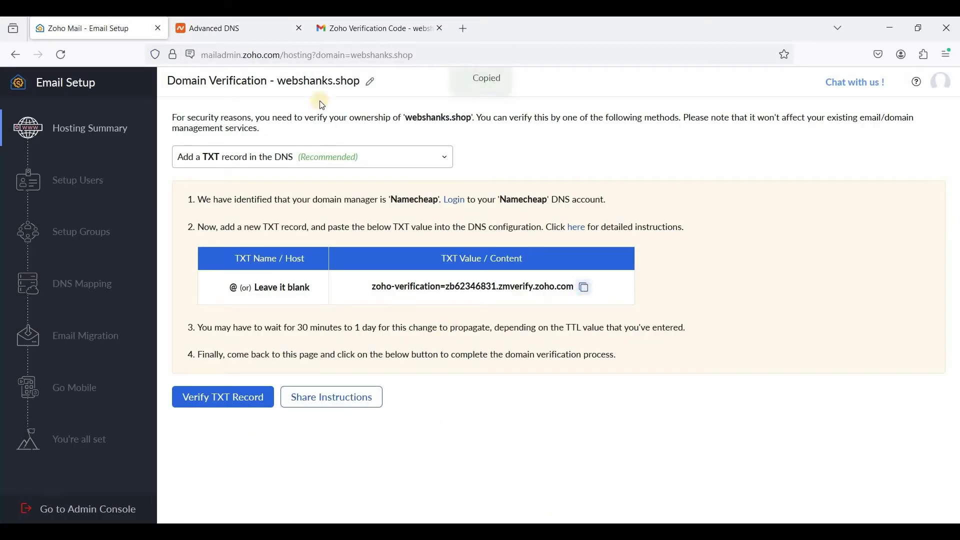
{"action": "left_click", "coordinate": [240, 29]}
{"action": "left_click", "coordinate": [541, 263]}
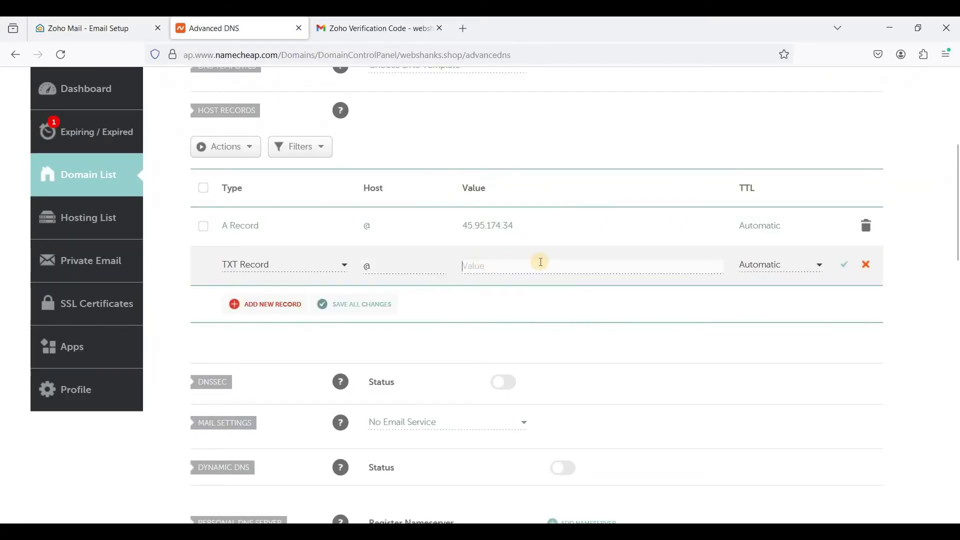
{"action": "key", "text": "ctrl+v"}
{"action": "left_click", "coordinate": [845, 266]}
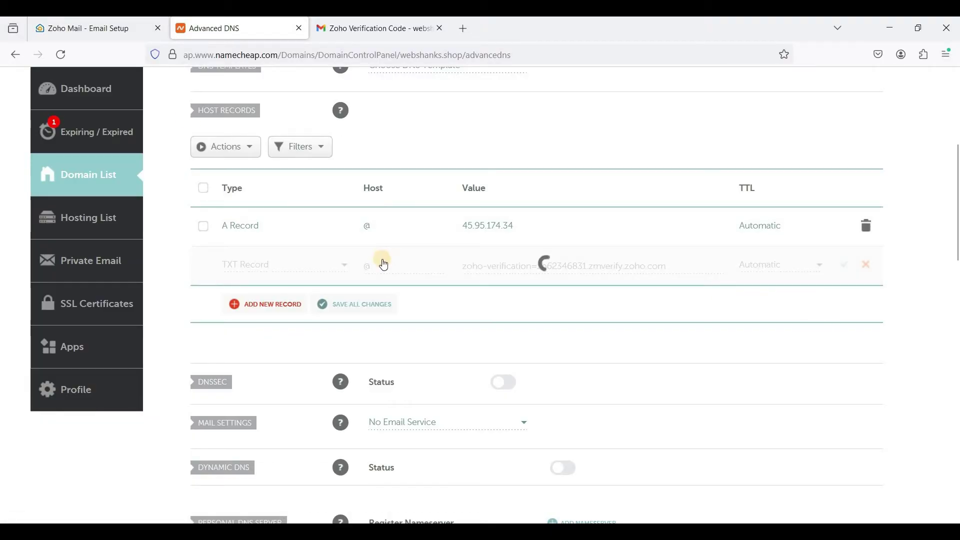
{"action": "key", "text": "ctrl+shift+Tab"}
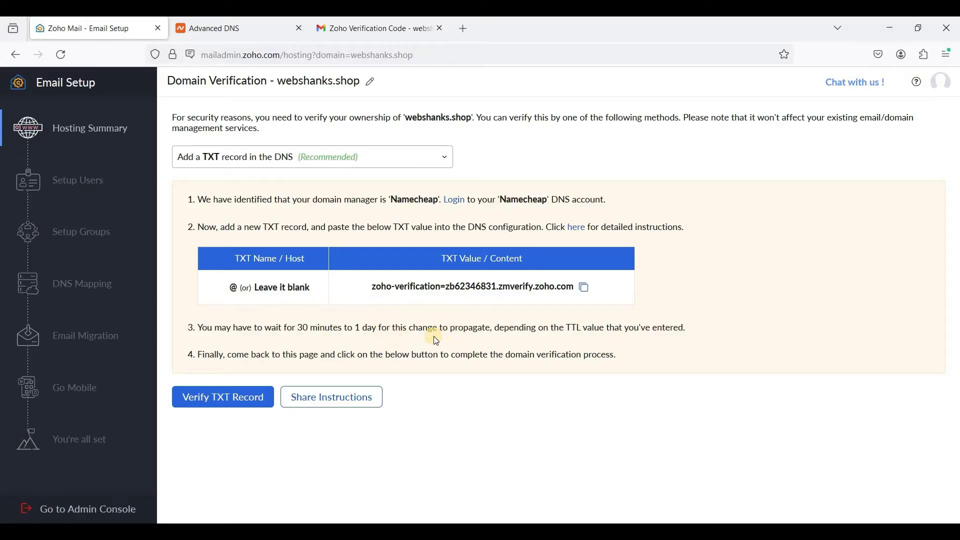
Verify the TXT record, replace the suggested login name with 'h', and create the administrator account.
{"action": "left_click", "coordinate": [245, 406]}
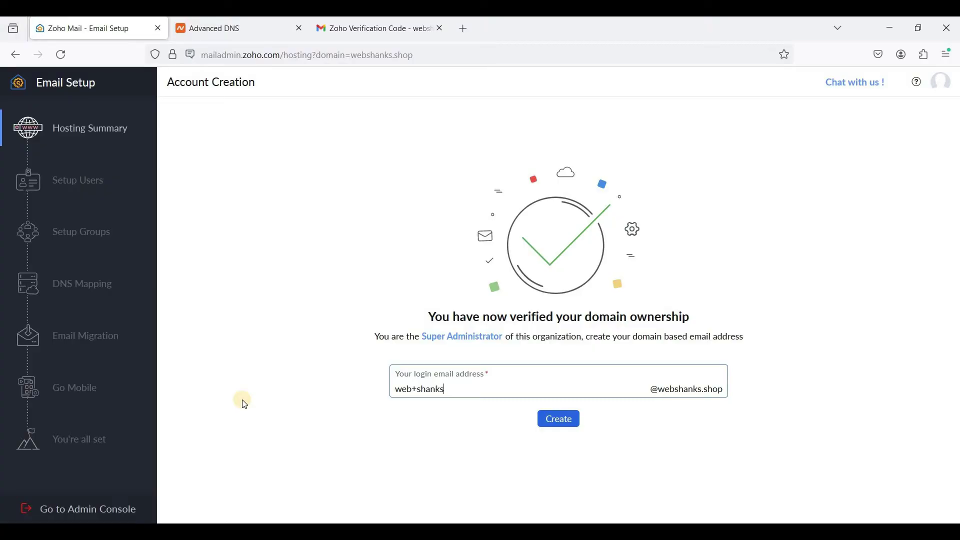
{"action": "triple_click", "coordinate": [396, 388]}
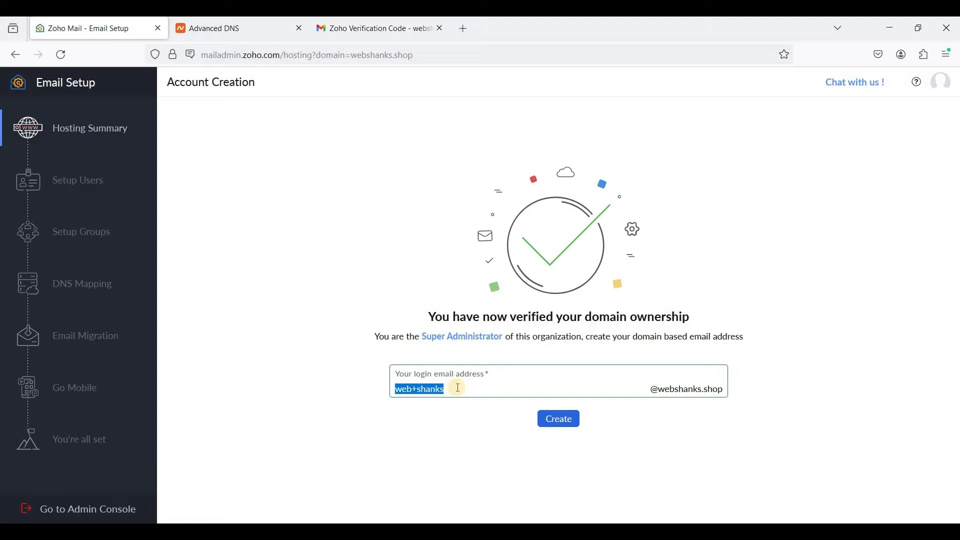
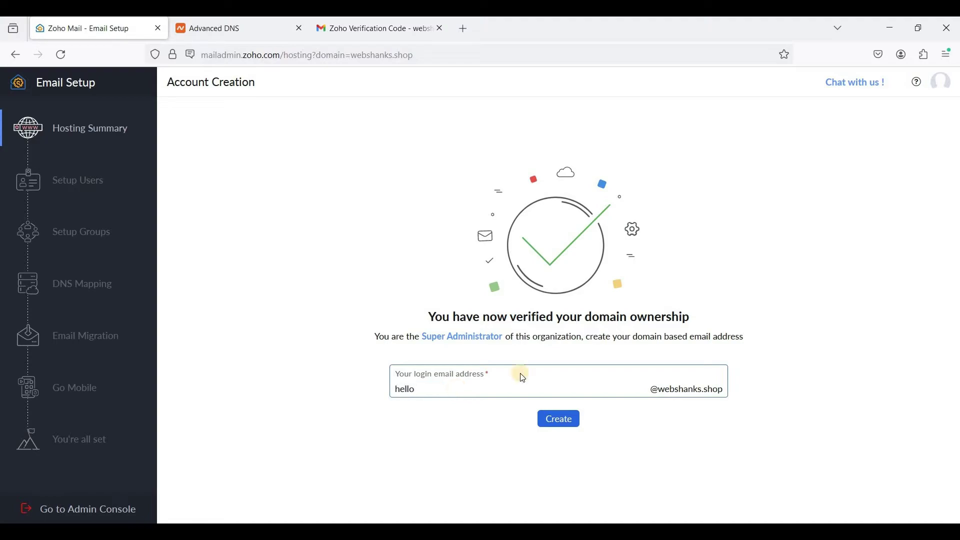
{"action": "left_click", "coordinate": [561, 429]}
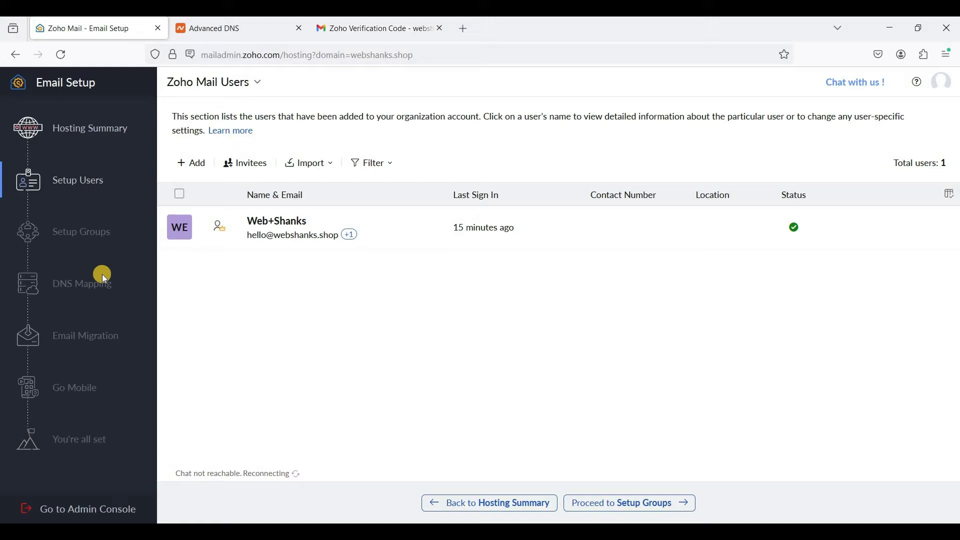
Abandon the new-user form, then proceed past Setup Groups to DNS Mapping.
{"action": "left_click", "coordinate": [197, 164]}
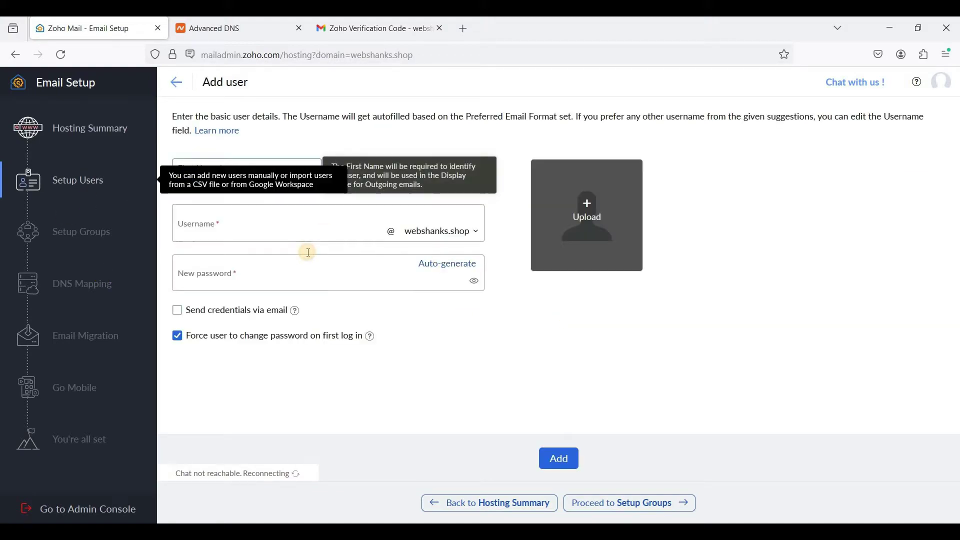
{"action": "left_click", "coordinate": [192, 160]}
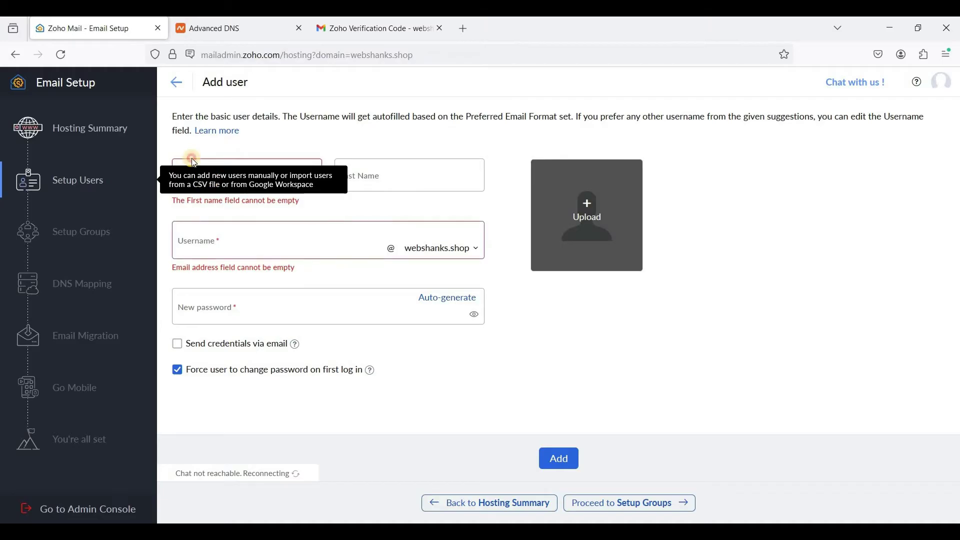
{"action": "left_click", "coordinate": [180, 92]}
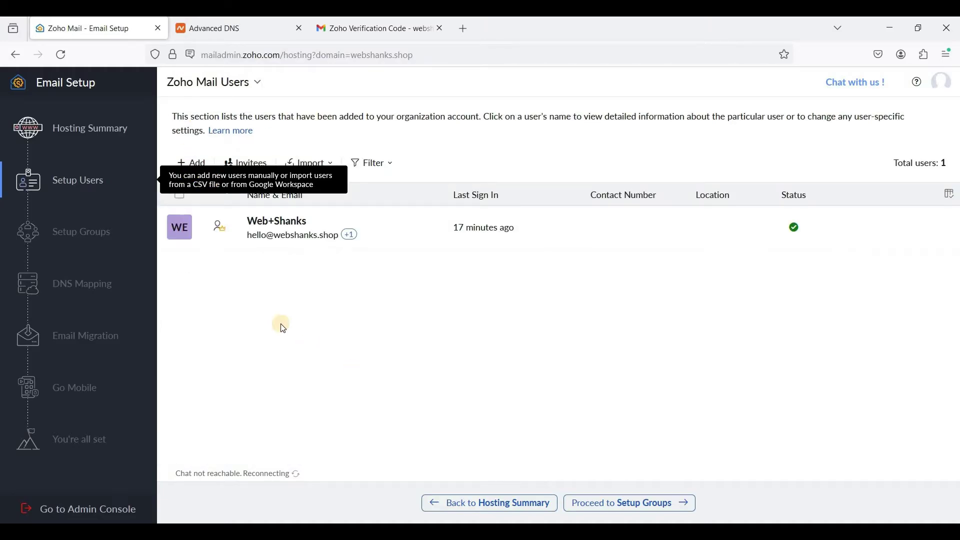
{"action": "left_click", "coordinate": [646, 511]}
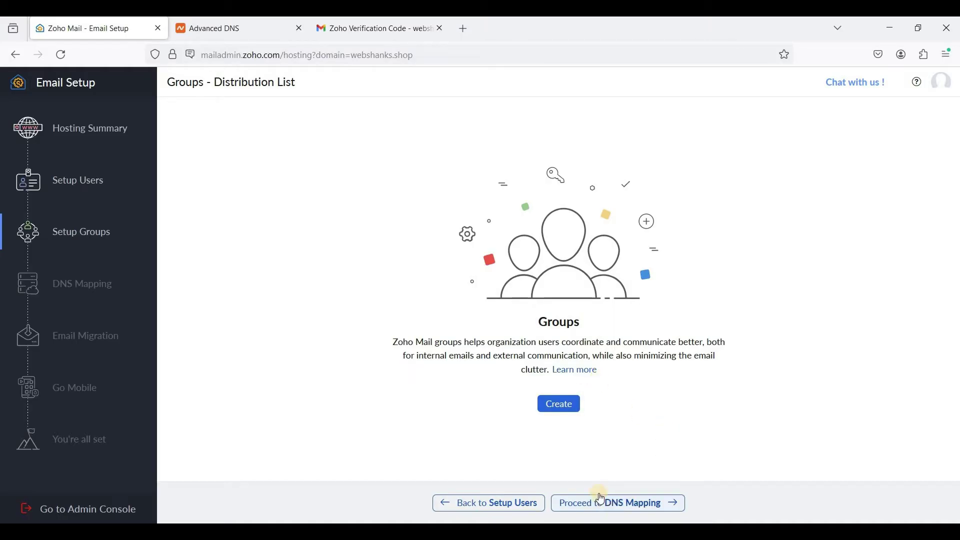
{"action": "left_click", "coordinate": [603, 500]}
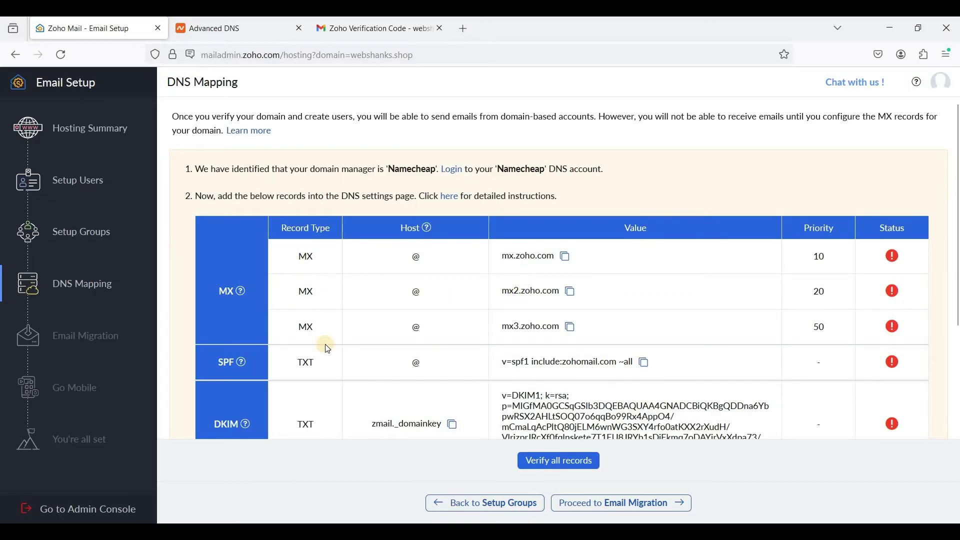
Set the domain's Mail Settings in Namecheap to Custom MX.
{"action": "left_click", "coordinate": [236, 31]}
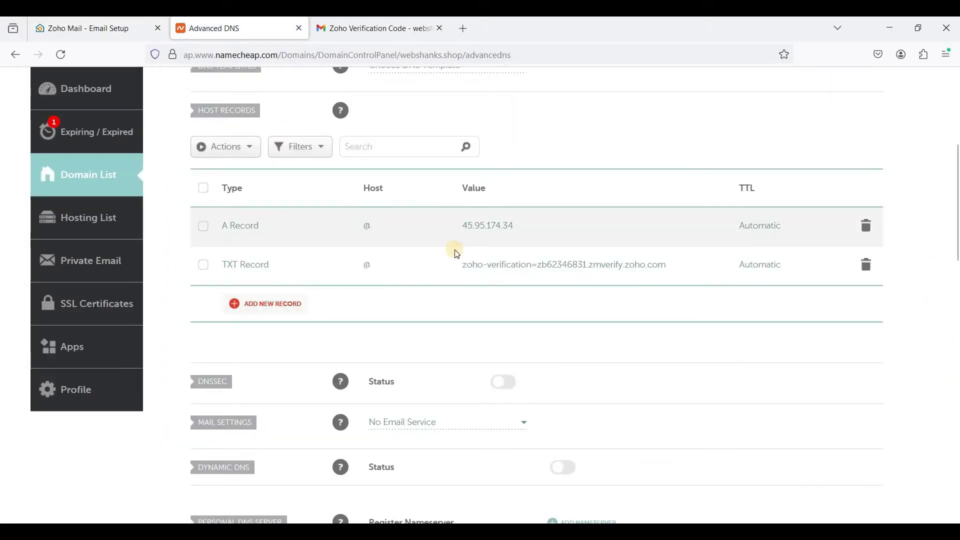
{"action": "scroll", "coordinate": [458, 255], "scroll_direction": "down", "scroll_amount": 3}
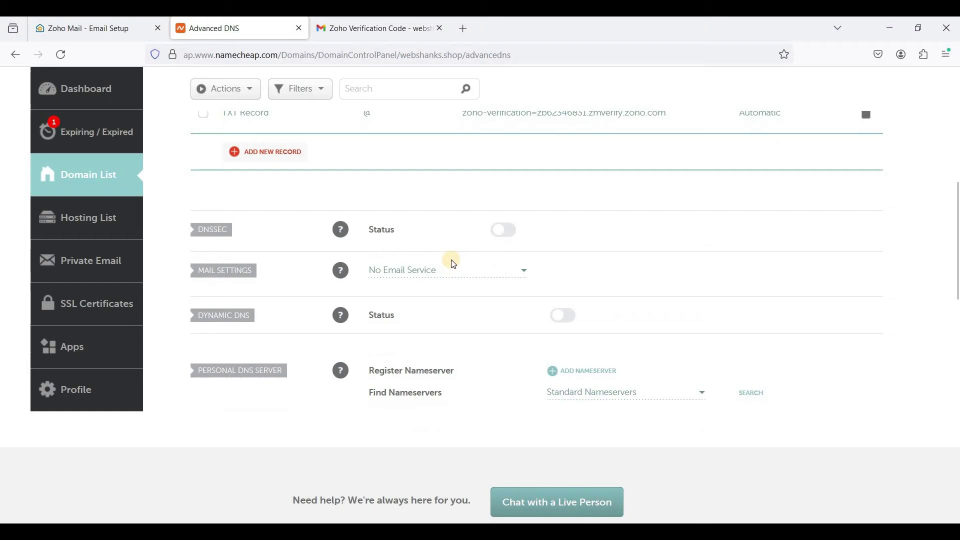
{"action": "scroll", "coordinate": [453, 262], "scroll_direction": "up", "scroll_amount": 3}
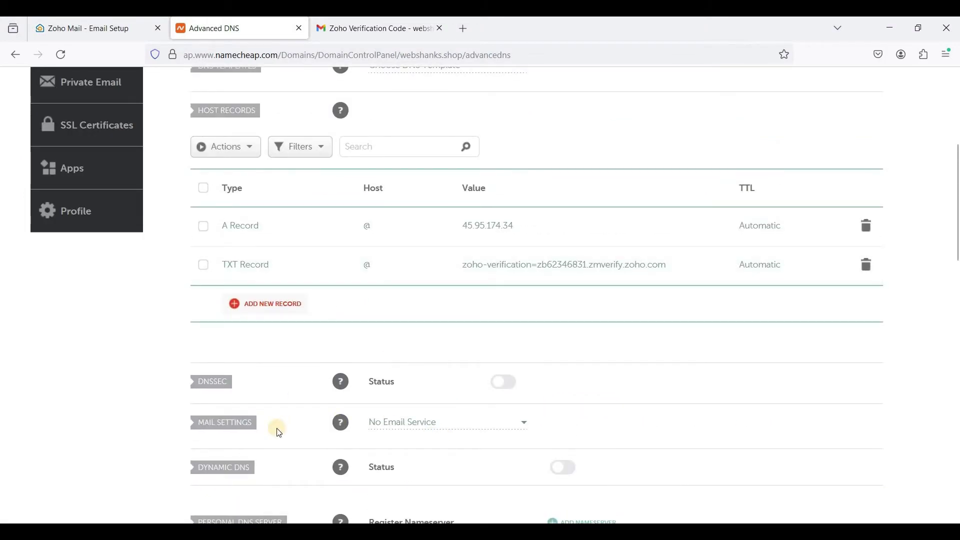
{"action": "mouse_move", "coordinate": [341, 423]}
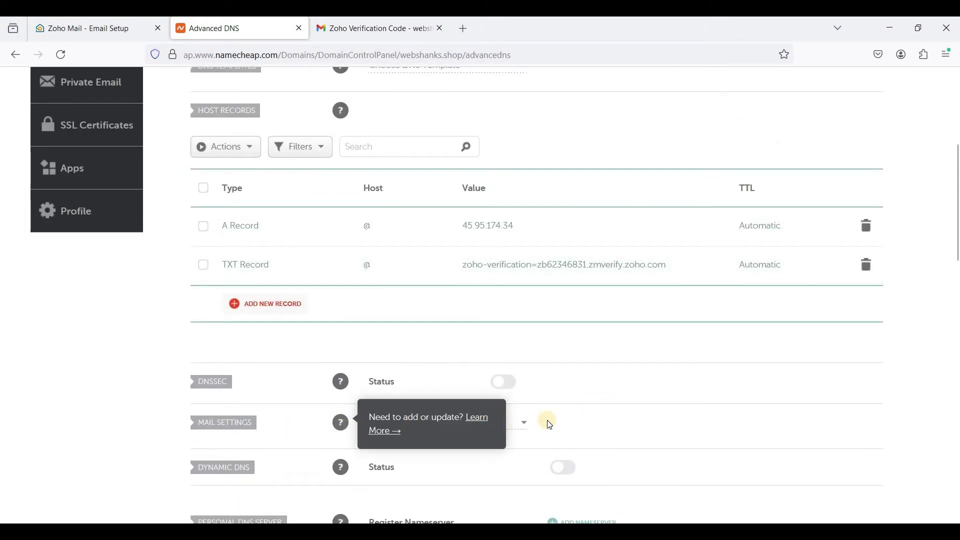
{"action": "scroll", "coordinate": [522, 350], "scroll_direction": "down", "scroll_amount": 2}
{"action": "left_click", "coordinate": [520, 336]}
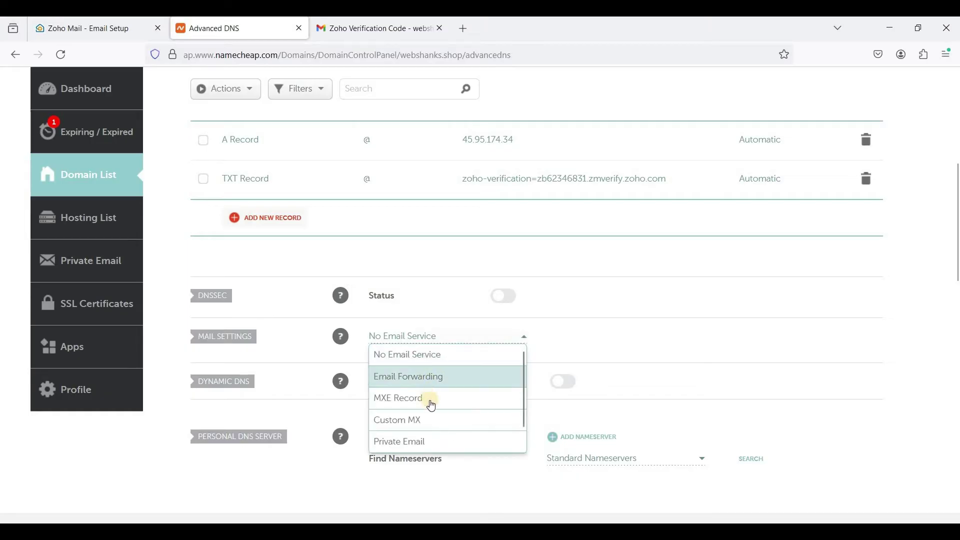
{"action": "left_click", "coordinate": [424, 419]}
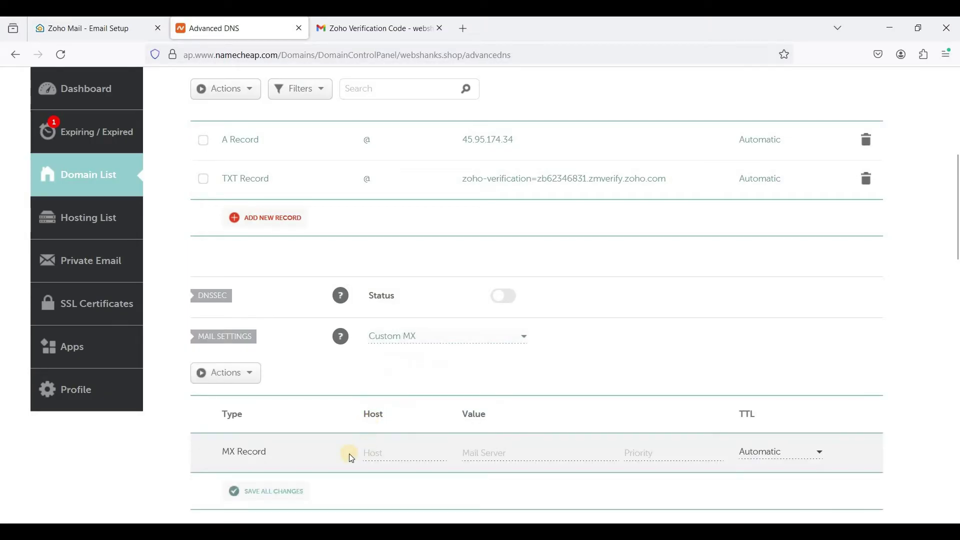
Save an MX record pointing to mx.zoho.com with priority 10.
{"action": "left_click", "coordinate": [121, 29]}
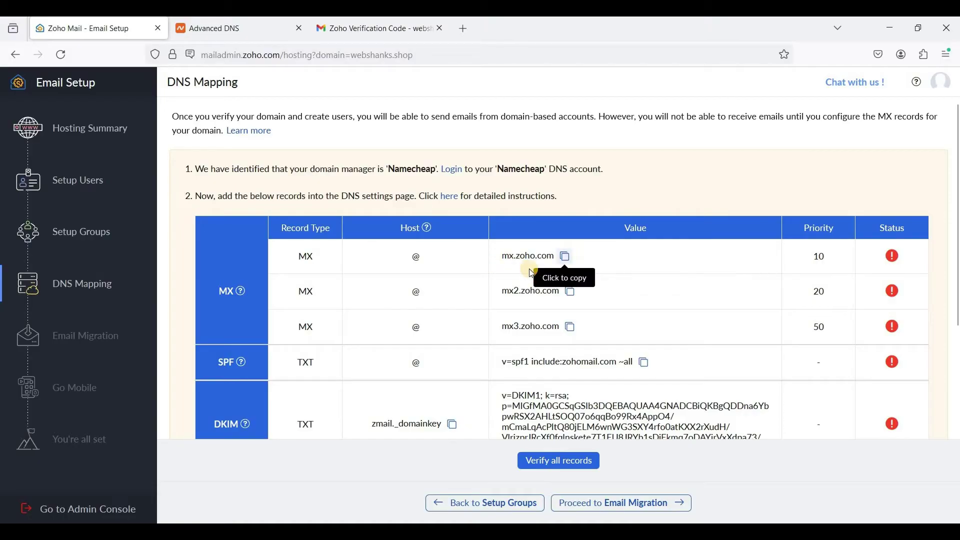
{"action": "left_click", "coordinate": [567, 256]}
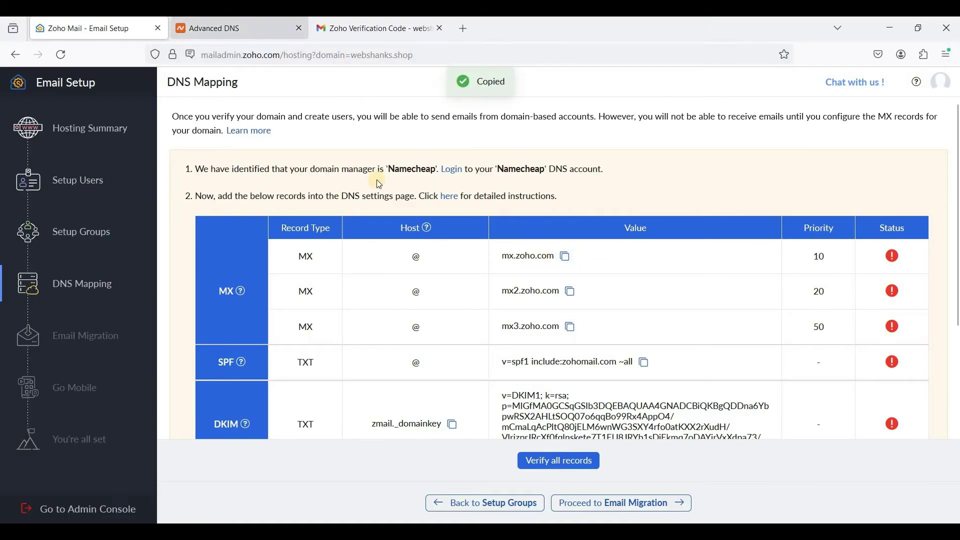
{"action": "key", "text": "ctrl+Tab"}
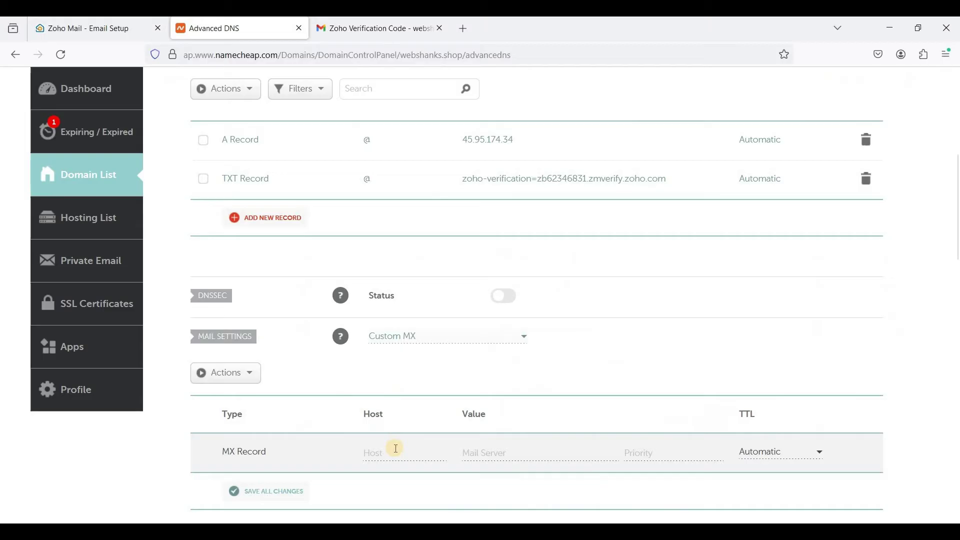
{"action": "left_click", "coordinate": [521, 460]}
{"action": "key", "text": "ctrl+v"}
{"action": "left_click", "coordinate": [663, 455]}
{"action": "type", "text": "10"}
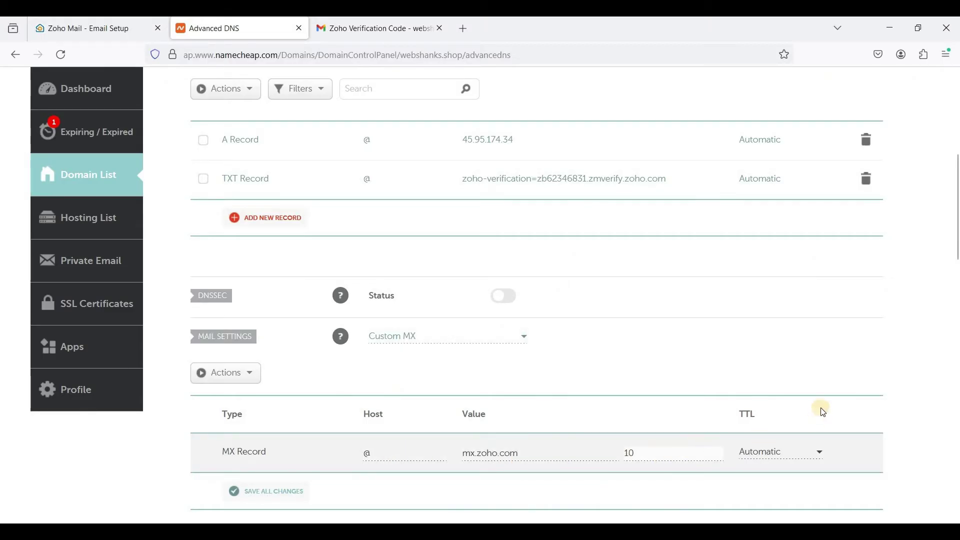
{"action": "scroll", "coordinate": [821, 407], "scroll_direction": "down", "scroll_amount": 3}
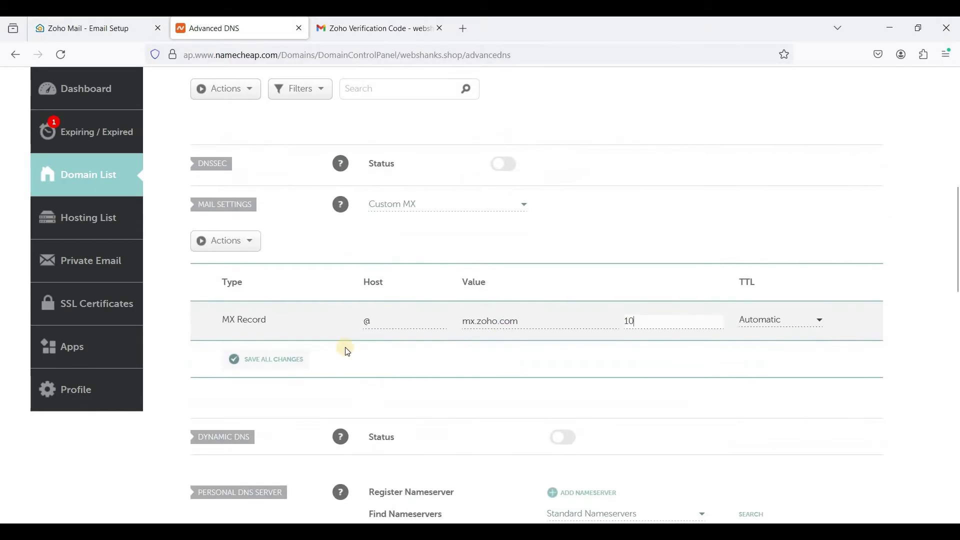
{"action": "left_click", "coordinate": [289, 356]}
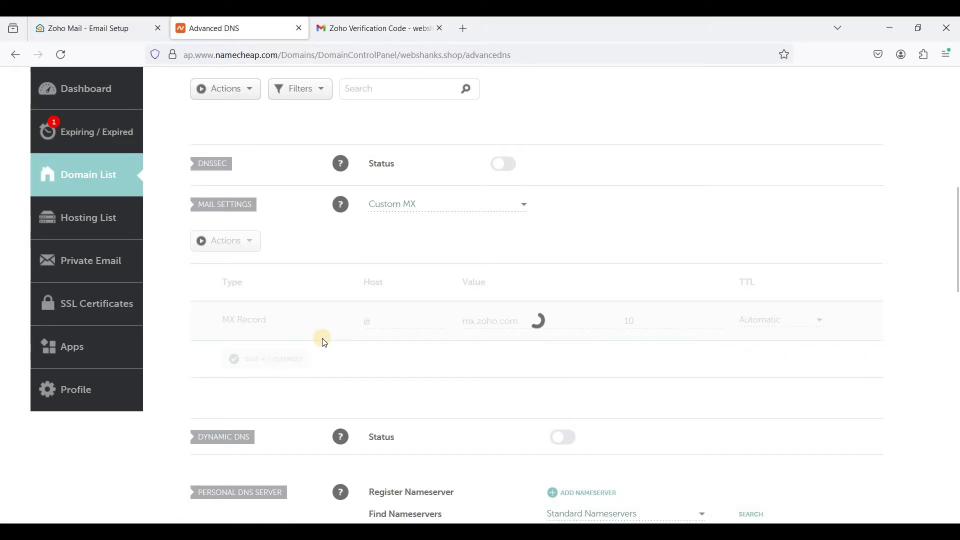
{"action": "left_click", "coordinate": [123, 31]}
Add an MX record for @ pointing to mx2.zoho.com with priority 20.
{"action": "left_click", "coordinate": [572, 292]}
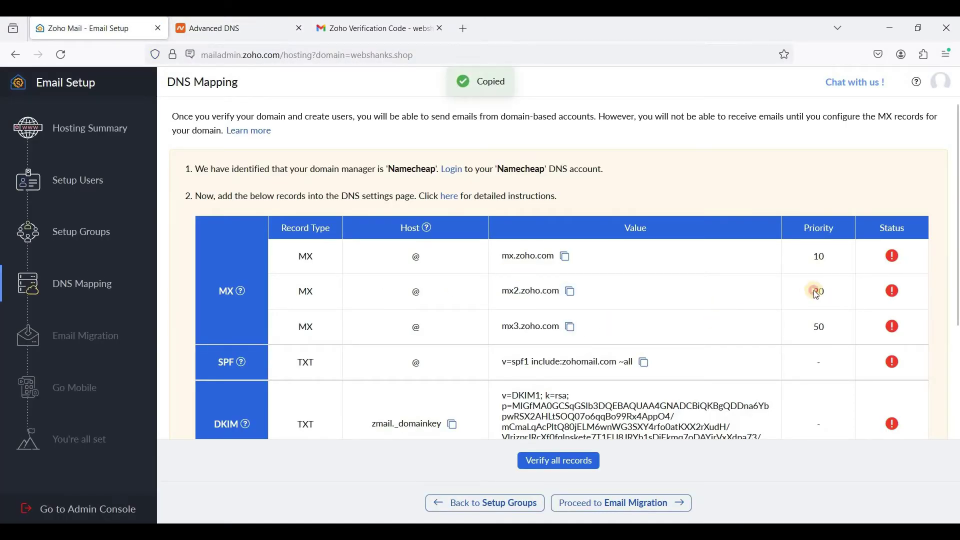
{"action": "key", "text": "ctrl+Tab"}
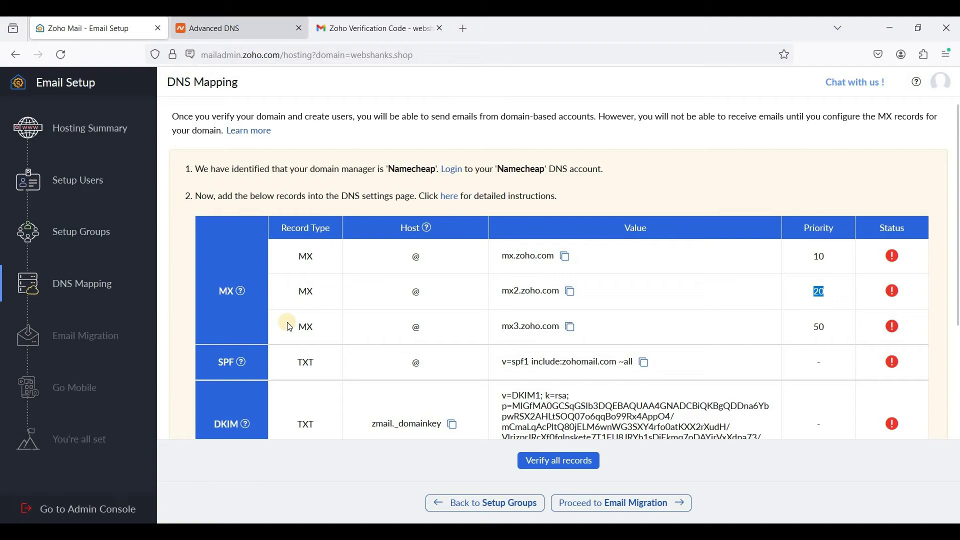
{"action": "left_click", "coordinate": [266, 357]}
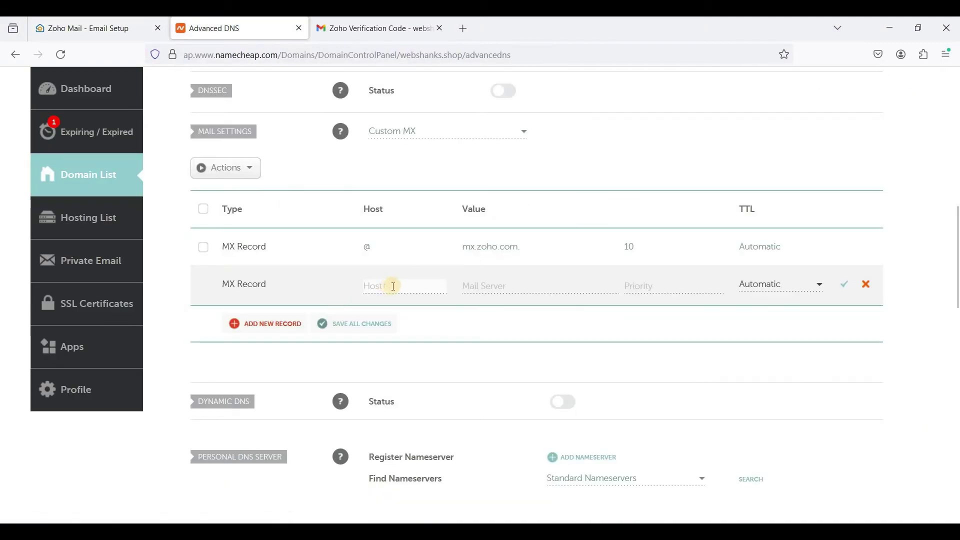
{"action": "type", "text": "@"}
{"action": "key", "text": "Tab"}
{"action": "key", "text": "ctrl+v"}
{"action": "key", "text": "Tab"}
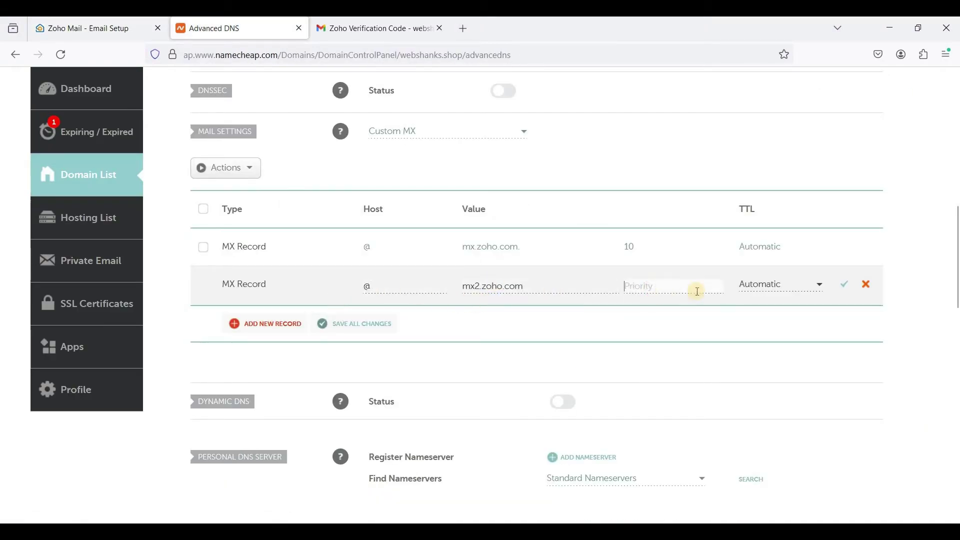
{"action": "type", "text": "20"}
{"action": "left_click", "coordinate": [846, 283]}
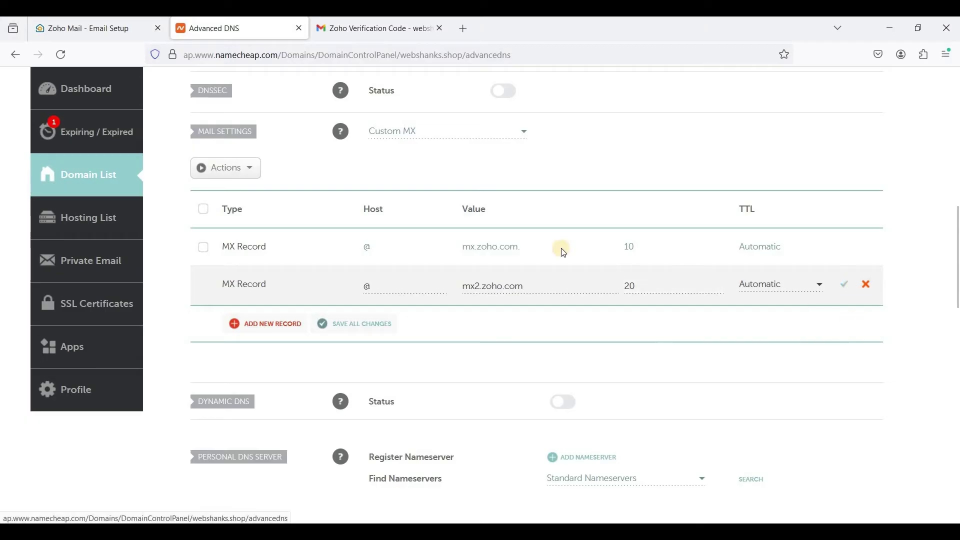
Add an MX record for @ pointing to mx3.zoho.com with priority 50.
{"action": "left_click", "coordinate": [120, 31]}
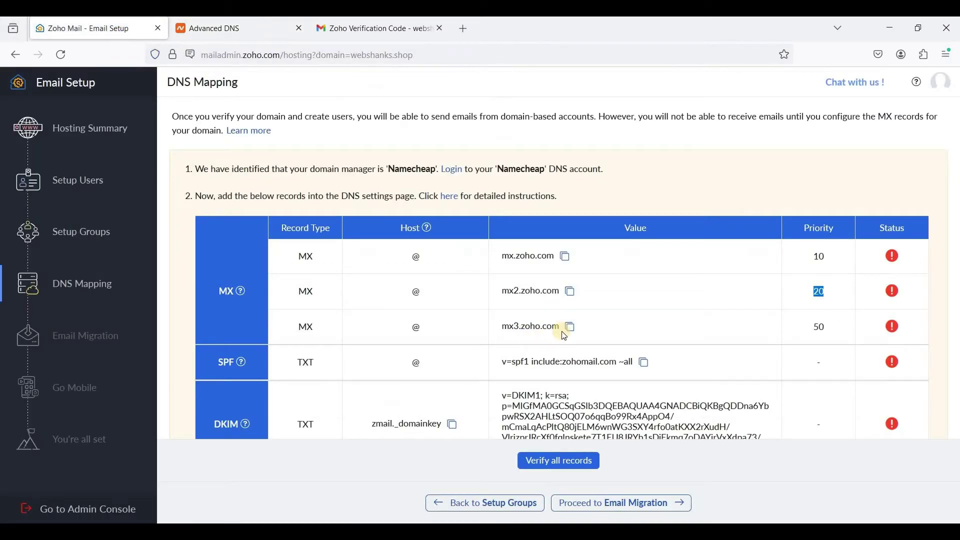
{"action": "left_click", "coordinate": [574, 327]}
{"action": "left_click", "coordinate": [220, 29]}
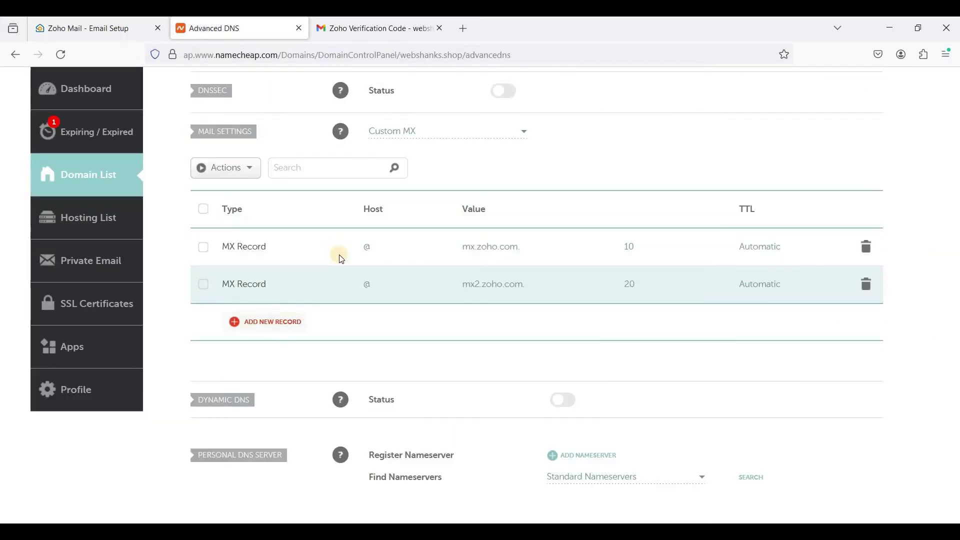
{"action": "left_click", "coordinate": [294, 320]}
{"action": "type", "text": "@"}
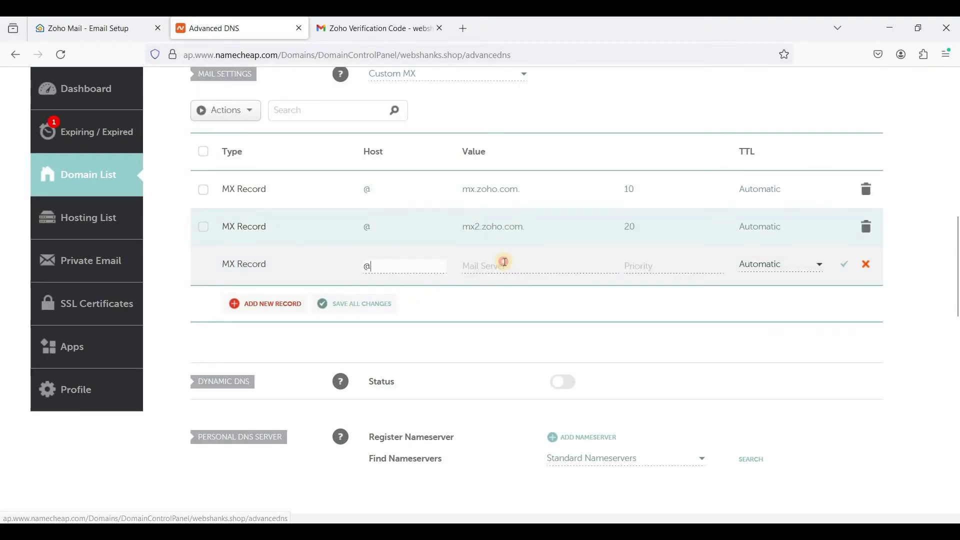
{"action": "key", "text": "Tab"}
{"action": "key", "text": "ctrl+v"}
{"action": "left_click", "coordinate": [690, 266]}
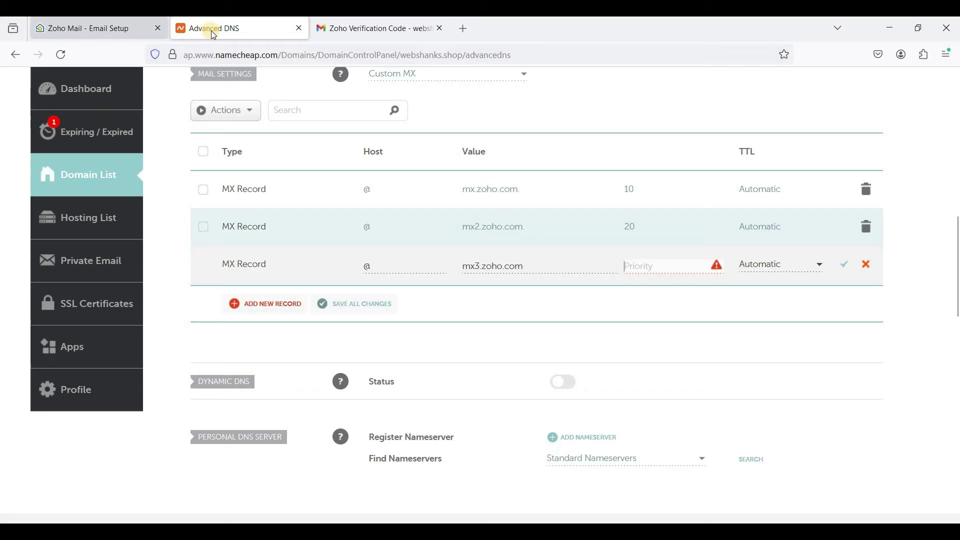
{"action": "left_click", "coordinate": [130, 33]}
{"action": "key", "text": "ctrl+Tab"}
{"action": "type", "text": "50"}
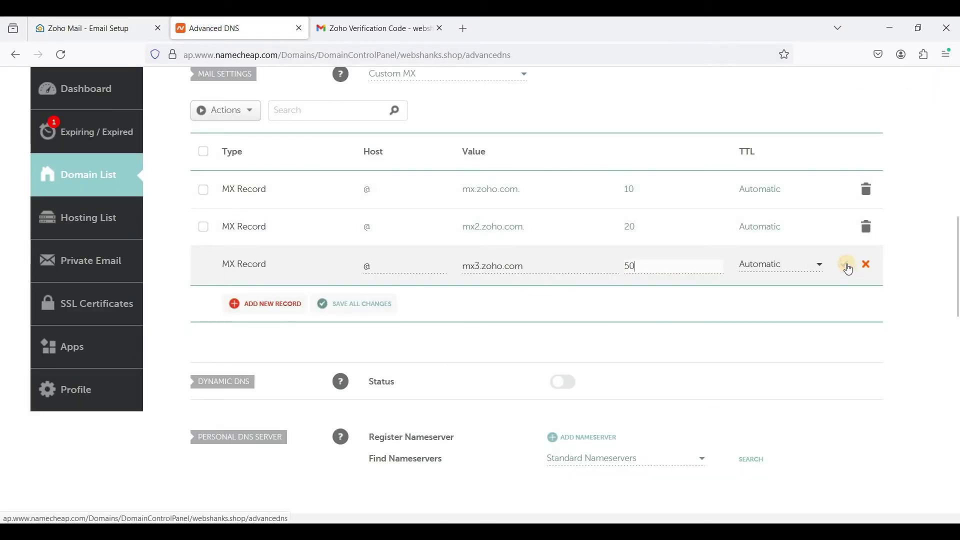
{"action": "left_click", "coordinate": [849, 266]}
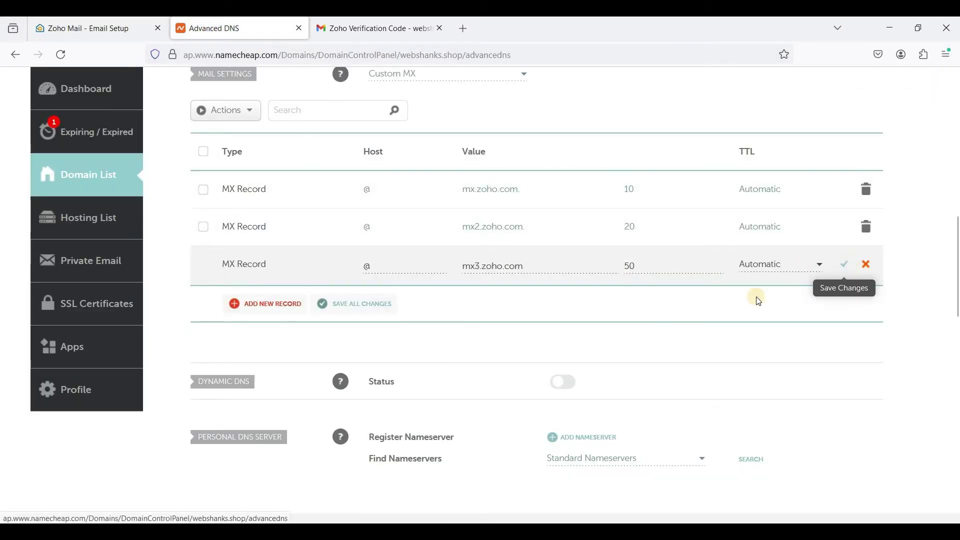
{"action": "key", "text": "ctrl+shift+Tab"}
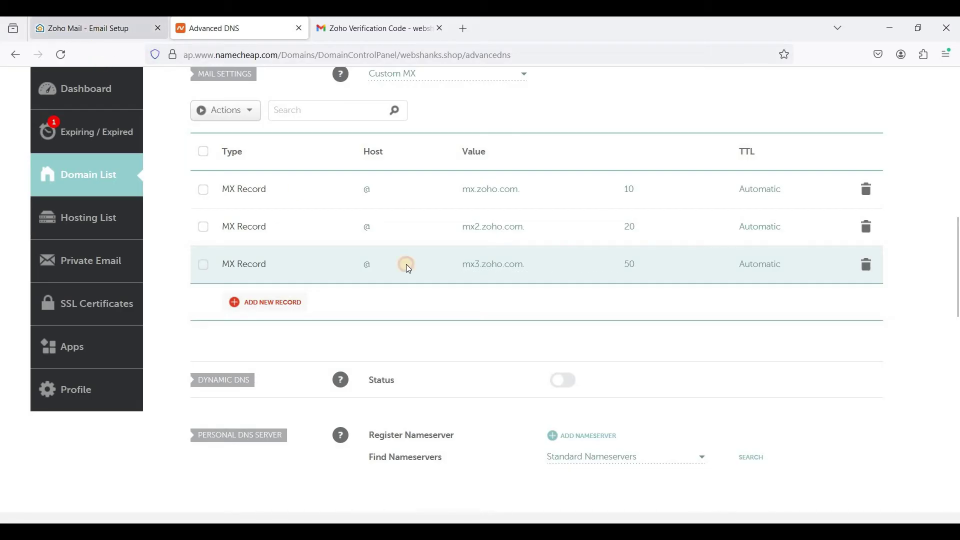
Check Zoho's SPF record explanation, then add a new TXT record row in Namecheap.
{"action": "left_click", "coordinate": [239, 364]}
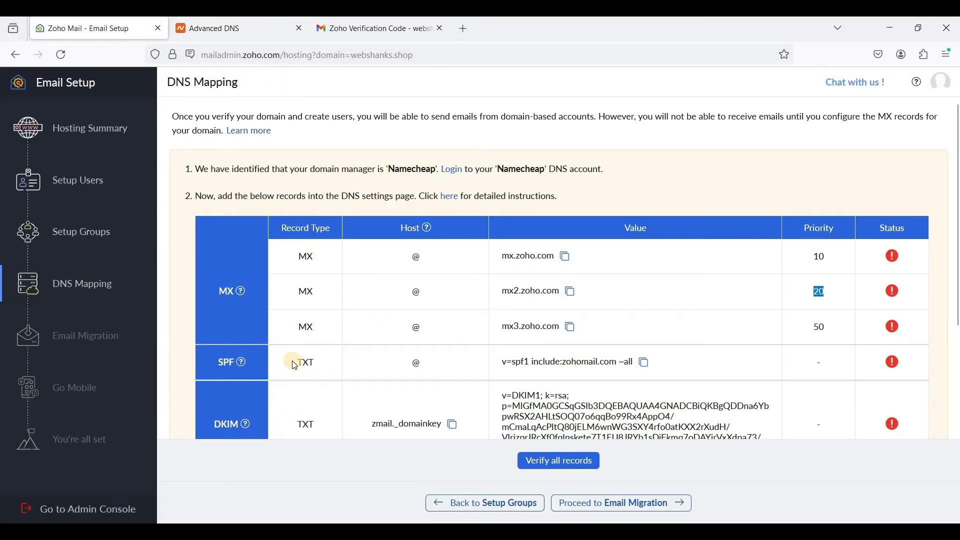
{"action": "left_click", "coordinate": [244, 29]}
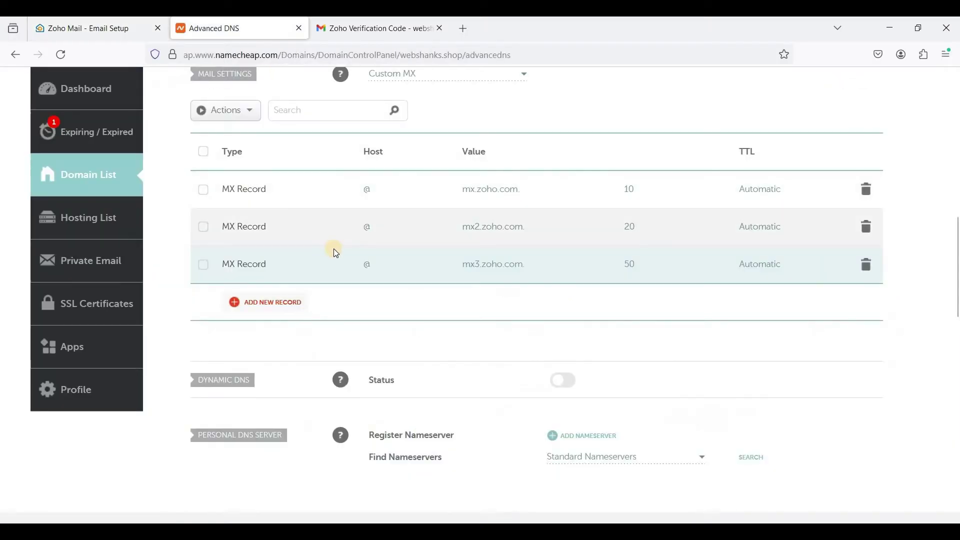
{"action": "scroll", "coordinate": [340, 255], "scroll_direction": "up", "scroll_amount": 5}
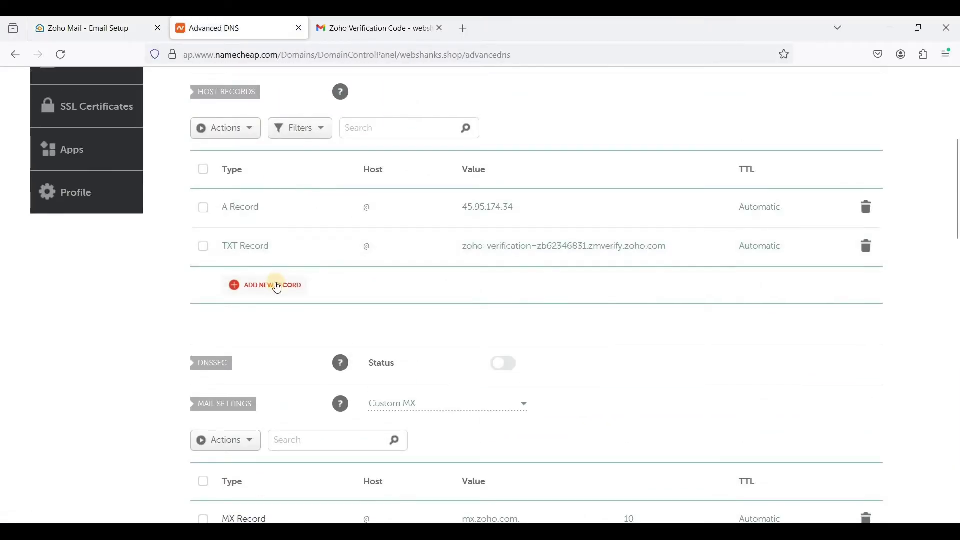
{"action": "left_click", "coordinate": [265, 285]}
{"action": "scroll", "coordinate": [275, 330], "scroll_direction": "down", "scroll_amount": 2}
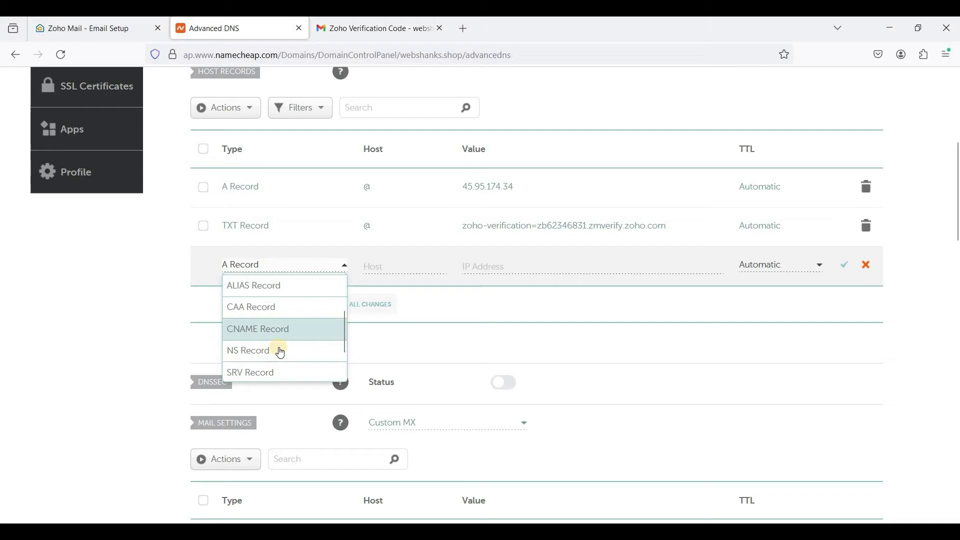
{"action": "scroll", "coordinate": [278, 353], "scroll_direction": "down", "scroll_amount": 2}
{"action": "left_click", "coordinate": [278, 347]}
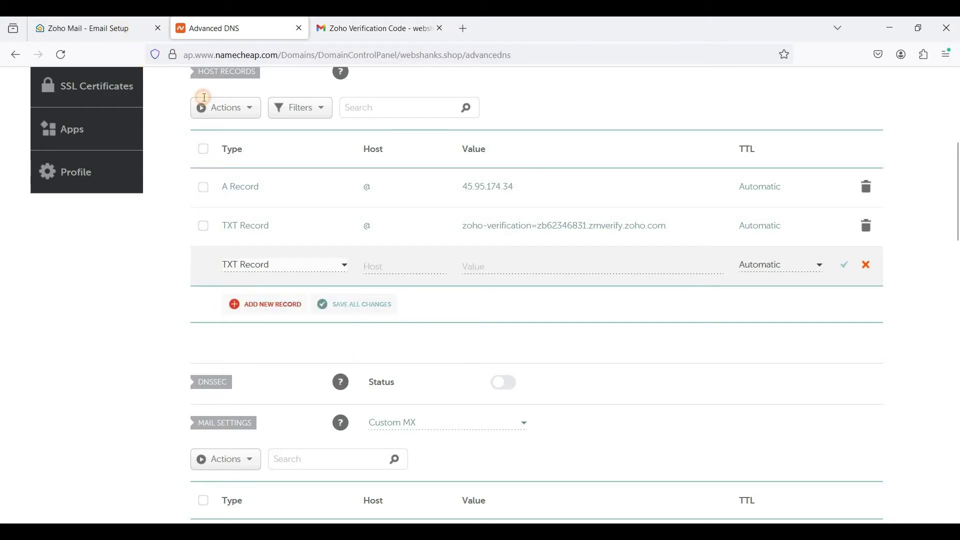
Paste v=spf1 include:zohomail.com ~all as the TXT value, save it, and return to Zoho.
{"action": "left_click", "coordinate": [120, 29]}
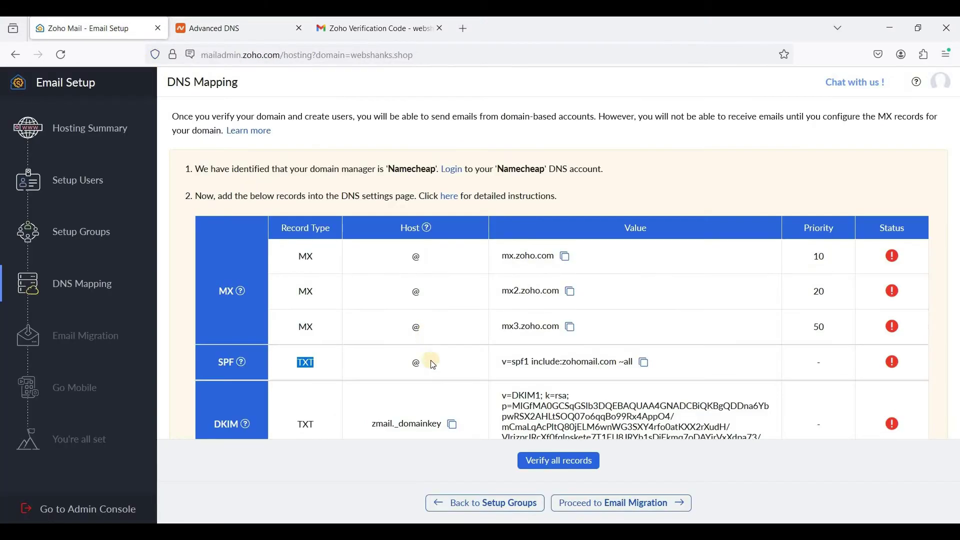
{"action": "left_click", "coordinate": [645, 365]}
{"action": "left_click", "coordinate": [230, 35]}
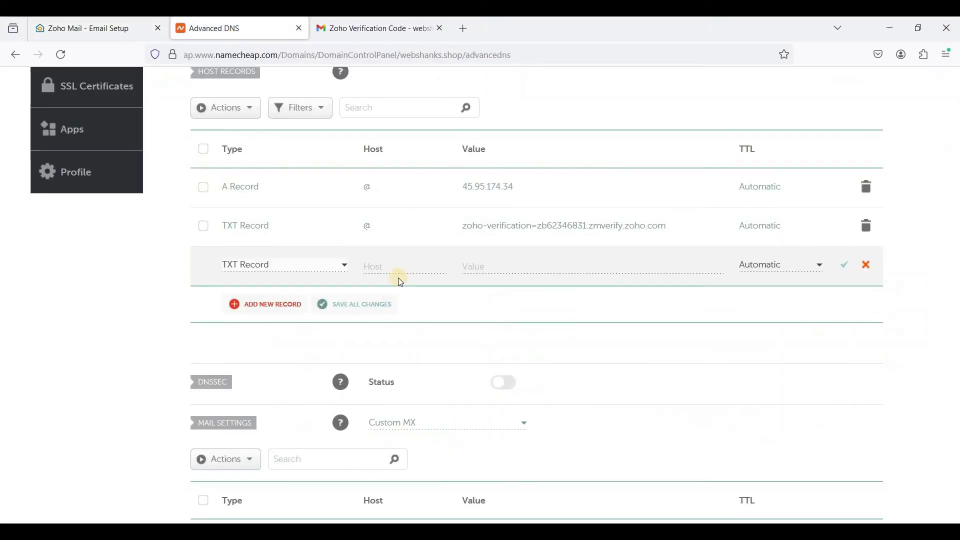
{"action": "left_click", "coordinate": [394, 266]}
{"action": "left_click", "coordinate": [493, 265]}
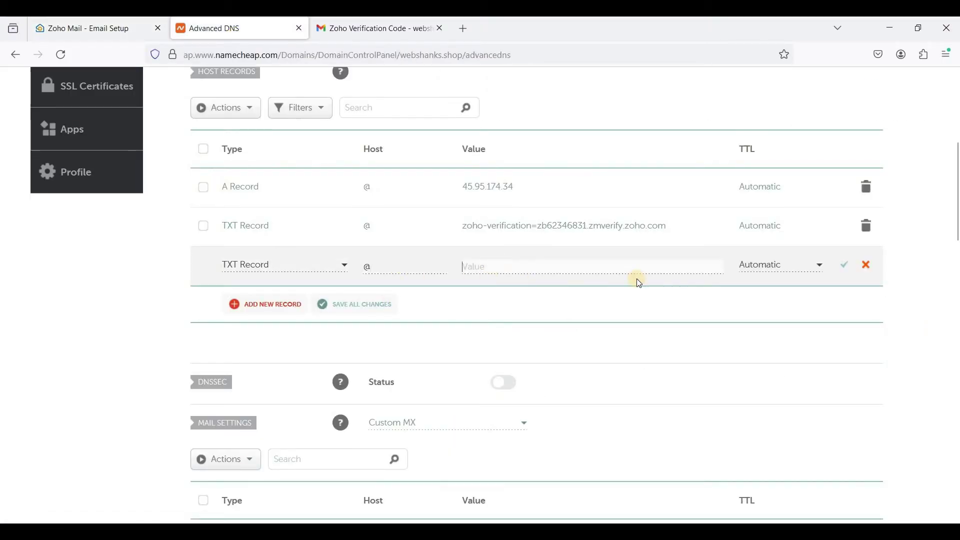
{"action": "key", "text": "ctrl+v"}
{"action": "left_click", "coordinate": [843, 272]}
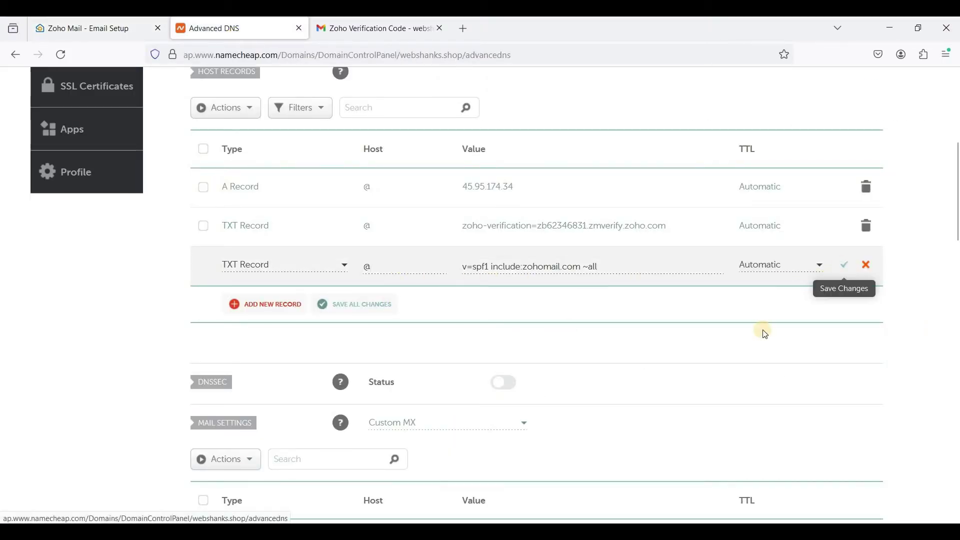
{"action": "key", "text": "ctrl+shift+Tab"}
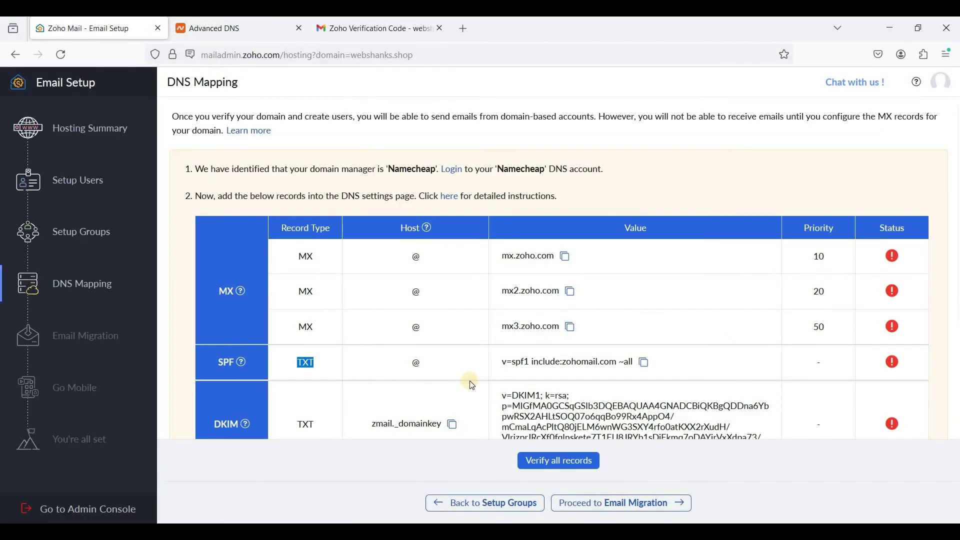
Add a new TXT record in Namecheap with host zmail._domainkey copied from Zoho.
{"action": "scroll", "coordinate": [336, 314], "scroll_direction": "down", "scroll_amount": 3}
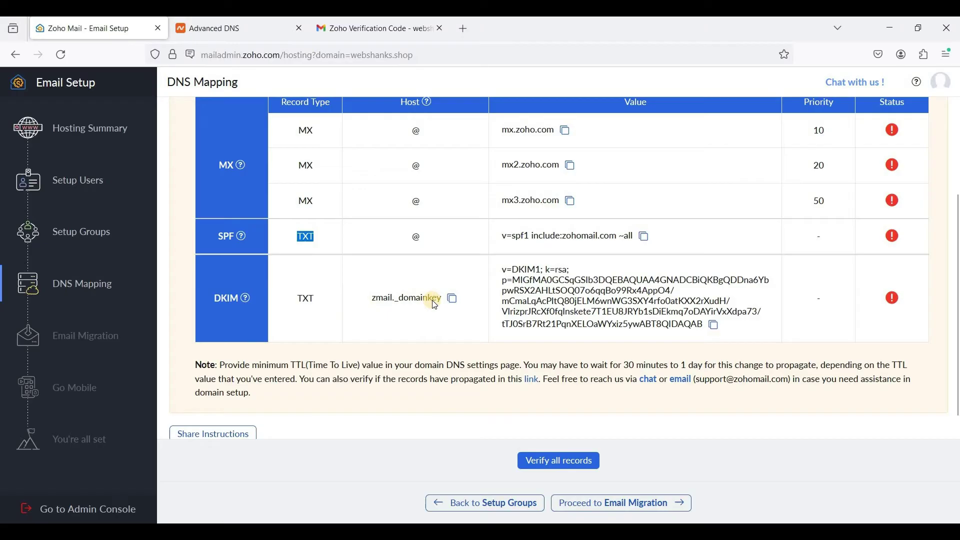
{"action": "left_click", "coordinate": [452, 299]}
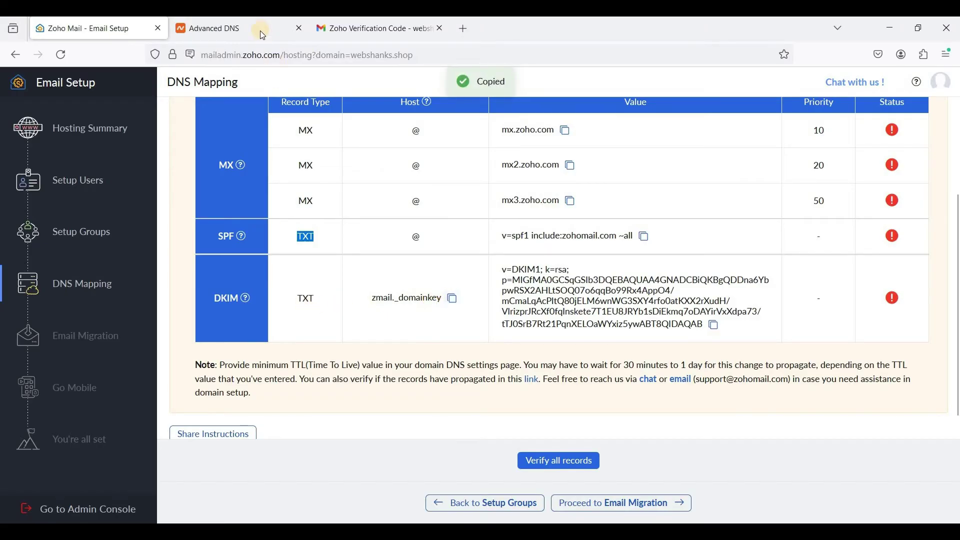
{"action": "key", "text": "ctrl+Tab"}
{"action": "left_click", "coordinate": [292, 307]}
{"action": "left_click", "coordinate": [283, 244]}
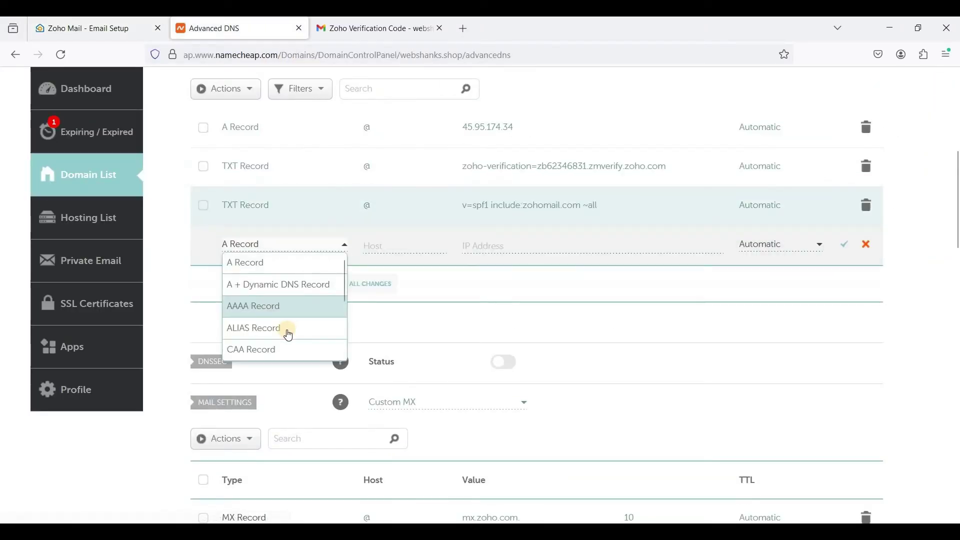
{"action": "scroll", "coordinate": [303, 330], "scroll_direction": "down", "scroll_amount": 3}
{"action": "left_click", "coordinate": [306, 332]}
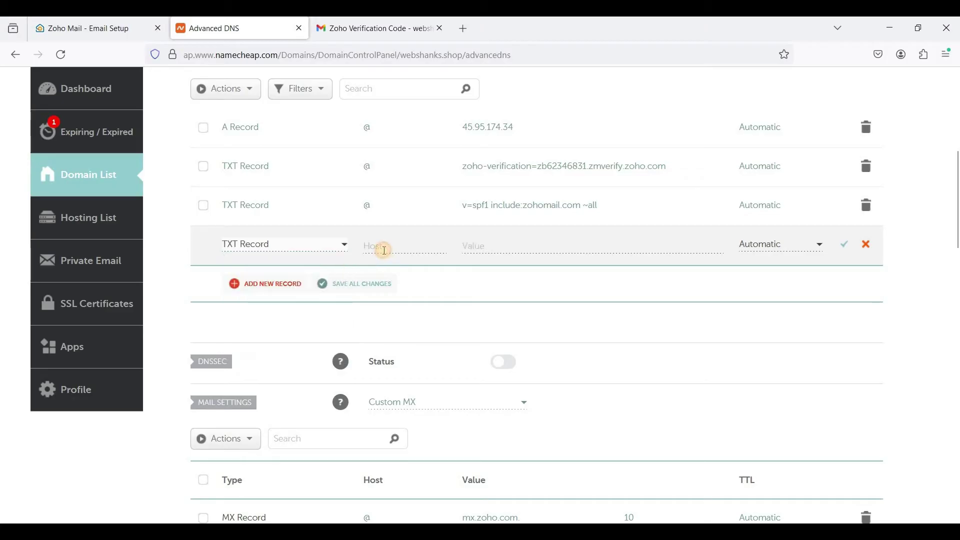
{"action": "left_click", "coordinate": [384, 251]}
{"action": "type", "text": "@"}
{"action": "left_click", "coordinate": [499, 253]}
{"action": "left_click", "coordinate": [369, 247]}
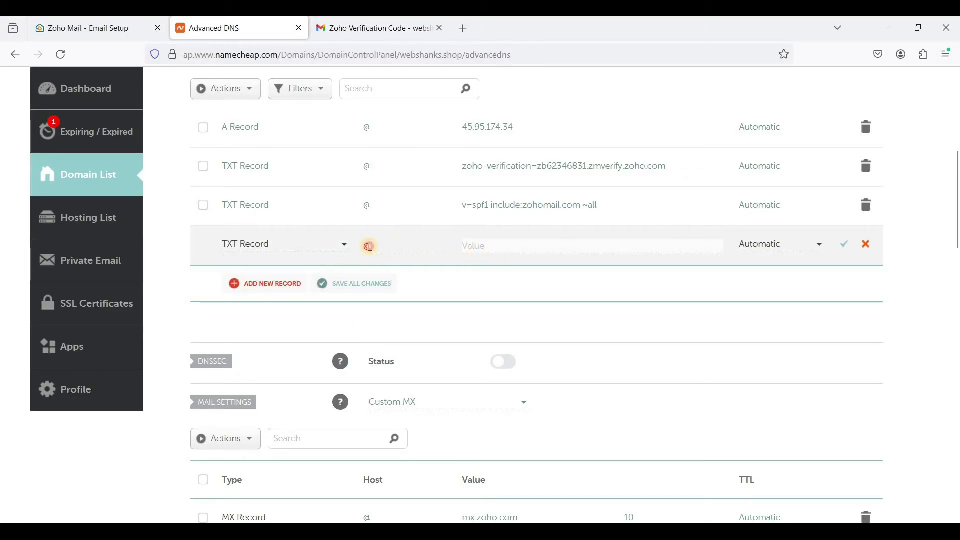
{"action": "key", "text": "ctrl+v"}
Paste Zoho's DKIM key as the TXT record's value and save the record.
{"action": "key", "text": "ctrl+shift+Tab"}
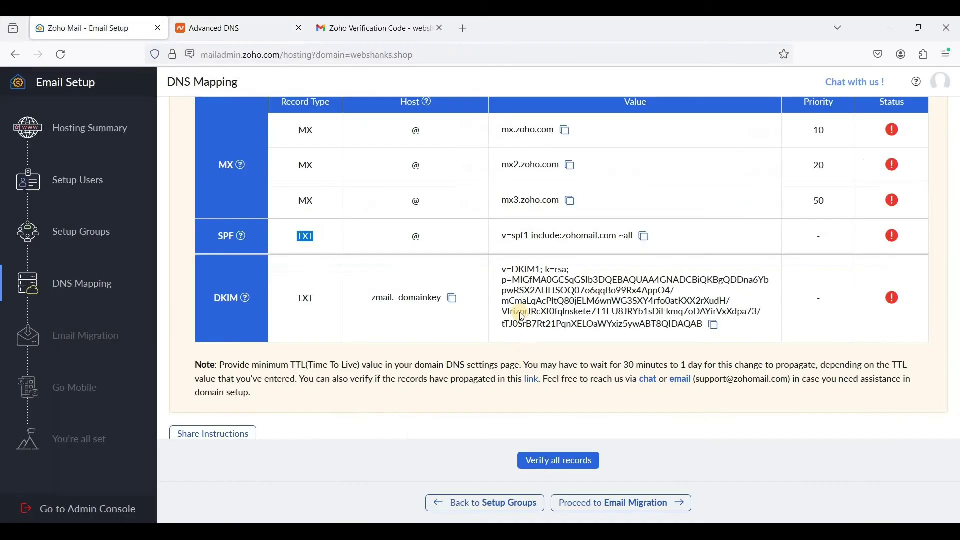
{"action": "left_click", "coordinate": [717, 326]}
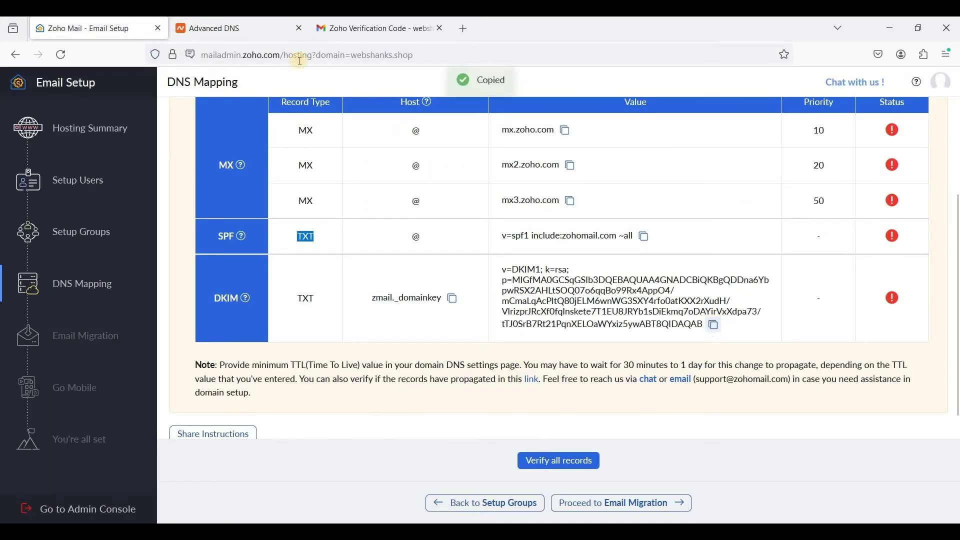
{"action": "key", "text": "ctrl+Tab"}
{"action": "left_click", "coordinate": [540, 244]}
{"action": "key", "text": "ctrl+v"}
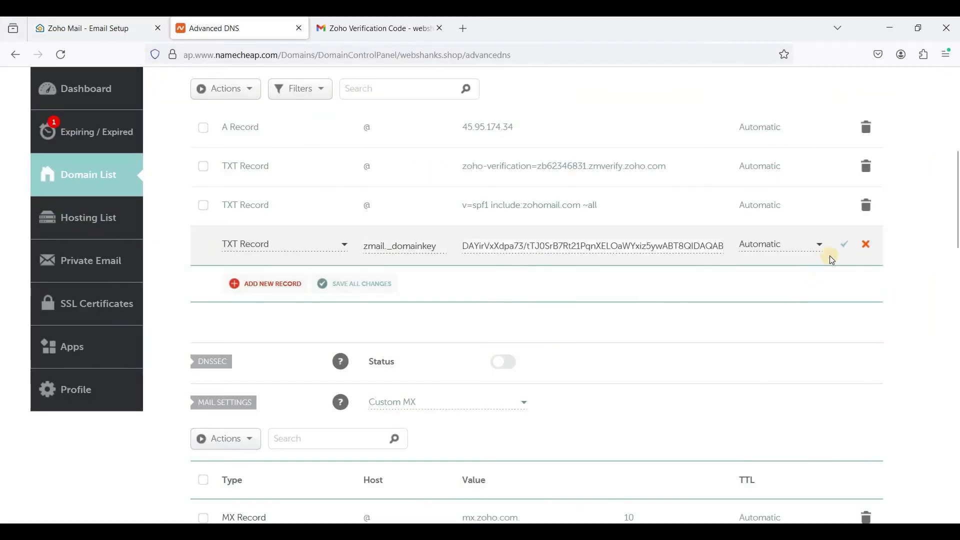
{"action": "left_click", "coordinate": [843, 248]}
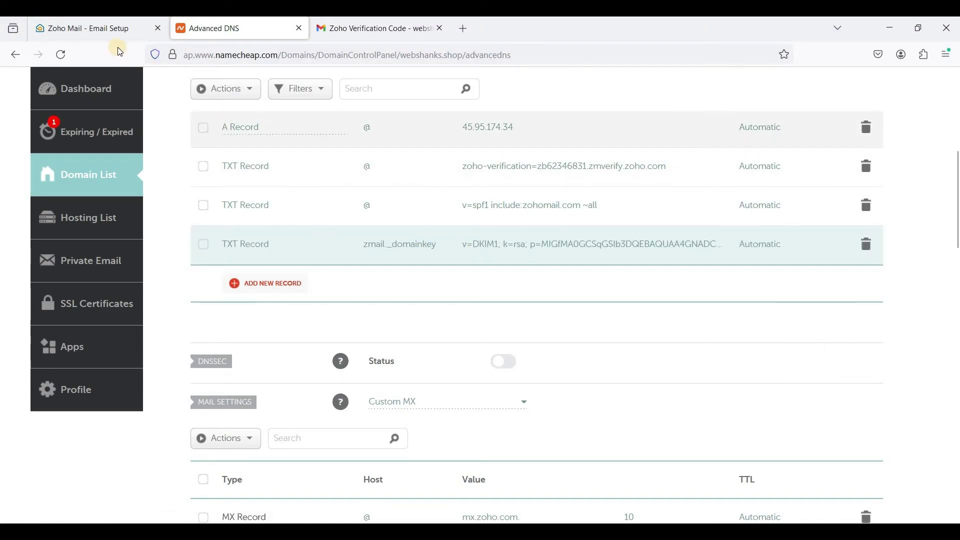
Back on Zoho's DNS Mapping page, run Verify all records so every record passes.
{"action": "key", "text": "ctrl+Page_Up"}
{"action": "scroll", "coordinate": [515, 345], "scroll_direction": "down", "scroll_amount": 1}
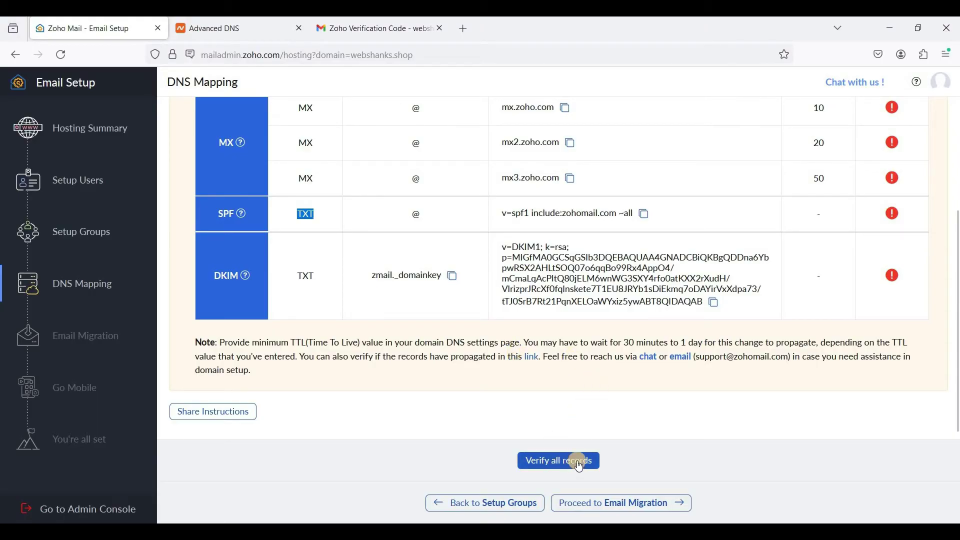
{"action": "scroll", "coordinate": [651, 397], "scroll_direction": "up", "scroll_amount": 1}
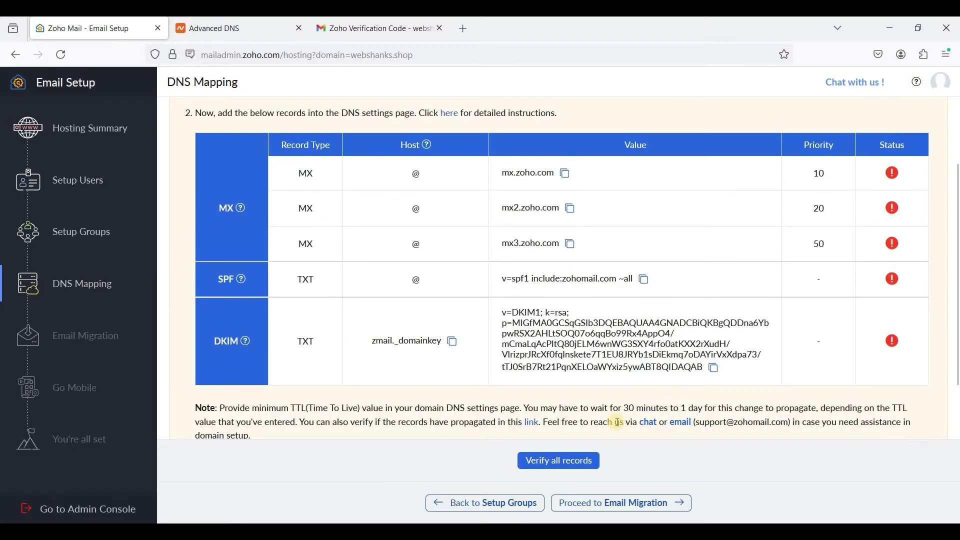
{"action": "left_click", "coordinate": [570, 463]}
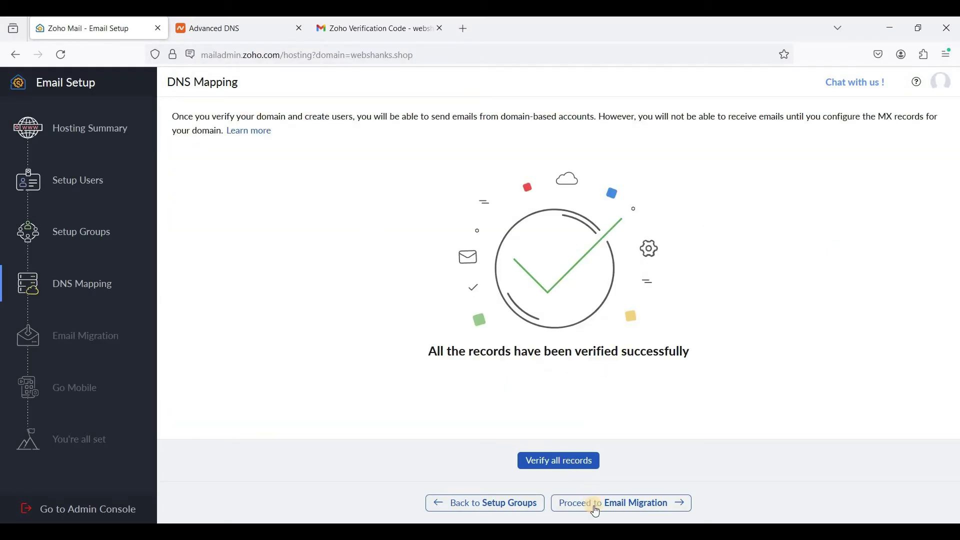
Advance past Email Migration to Go Mobile and open the Mobile Apps link in a new tab.
{"action": "left_click", "coordinate": [622, 515]}
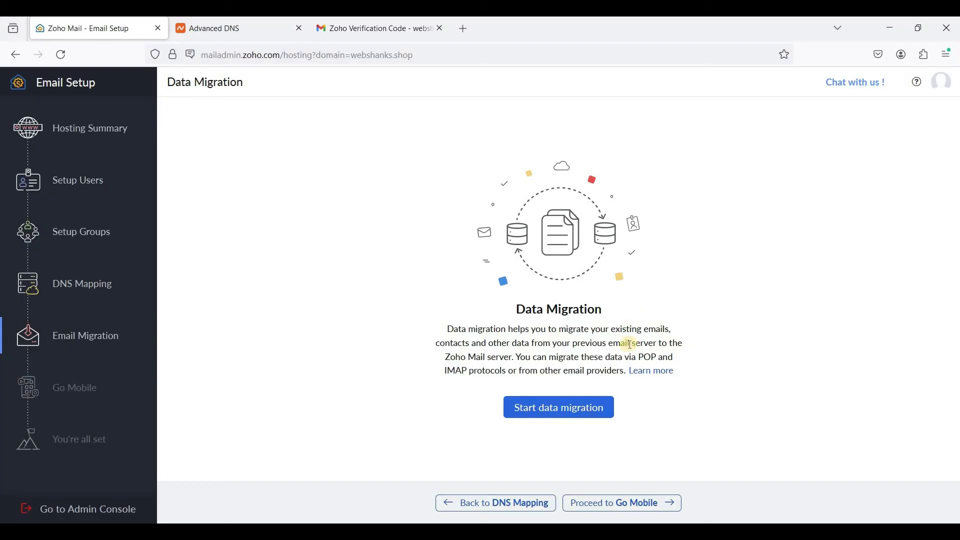
{"action": "left_click", "coordinate": [633, 511]}
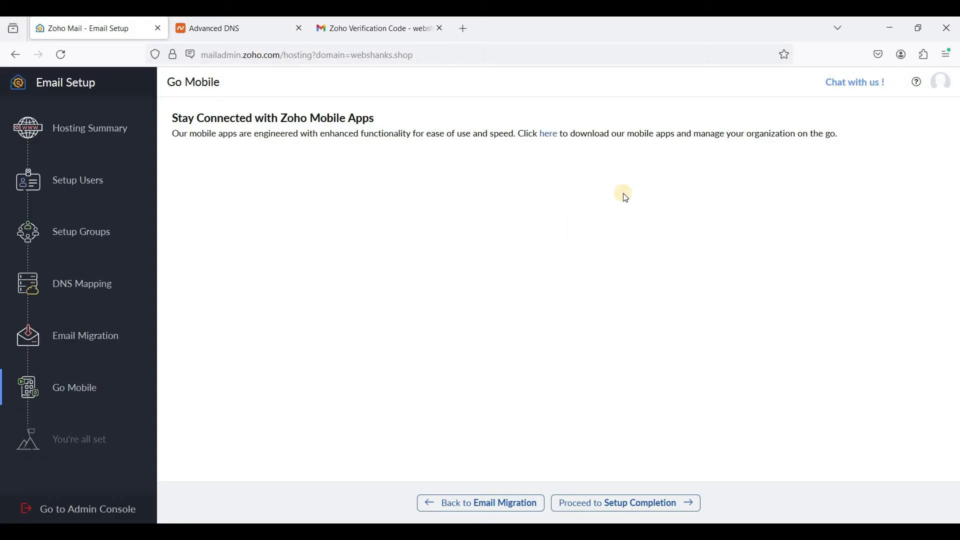
{"action": "right_click", "coordinate": [555, 136]}
{"action": "left_click", "coordinate": [575, 148]}
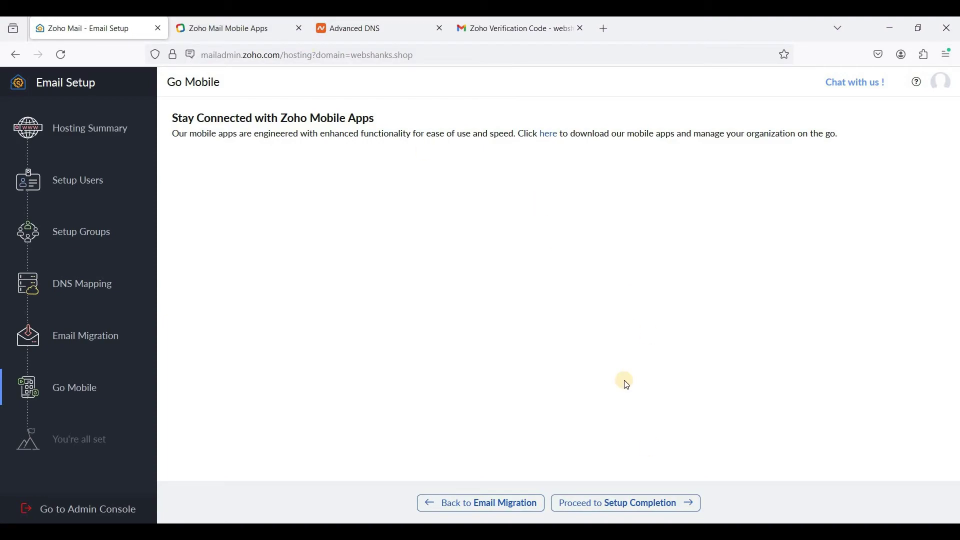
Go from the setup-complete page into the inbox and skip the welcome tour.
{"action": "left_click", "coordinate": [614, 506]}
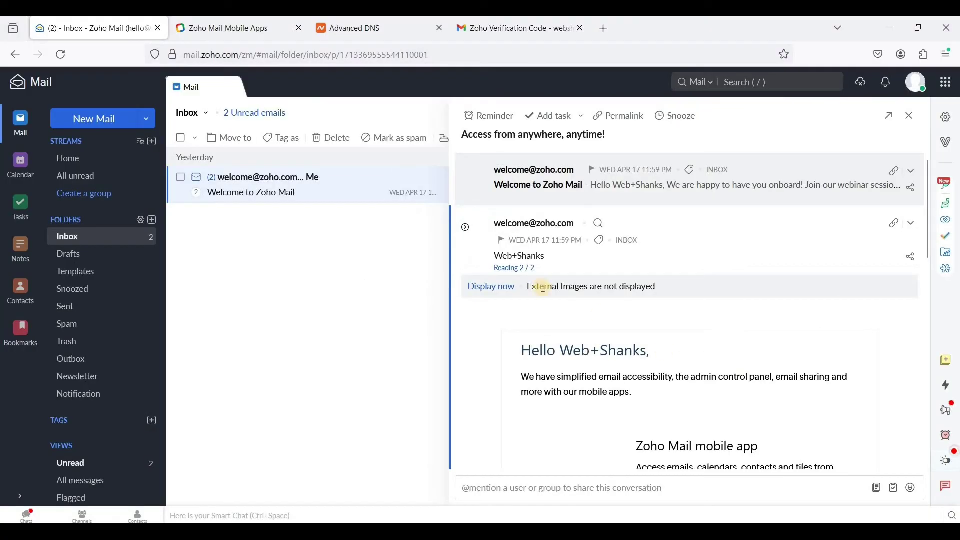
{"action": "left_click", "coordinate": [896, 496]}
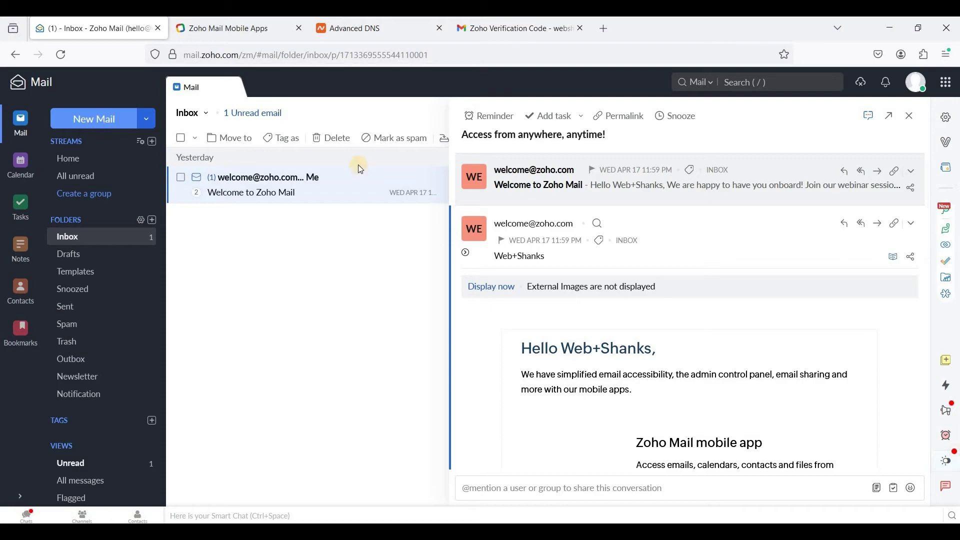
Compose and send 'Hello!' with body 'Hi, From Zoho mail!' to the Gmail address.
{"action": "key", "text": "c"}
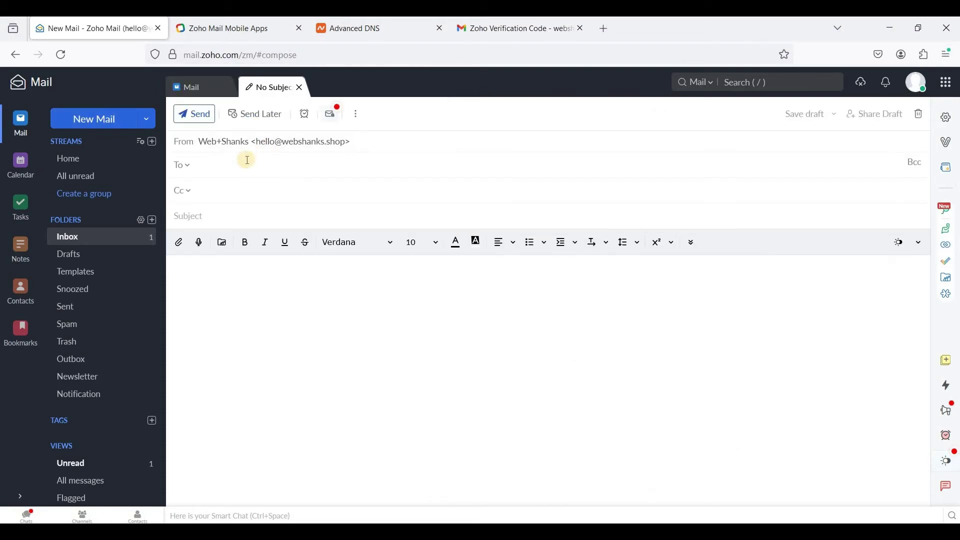
{"action": "key", "text": "Tab"}
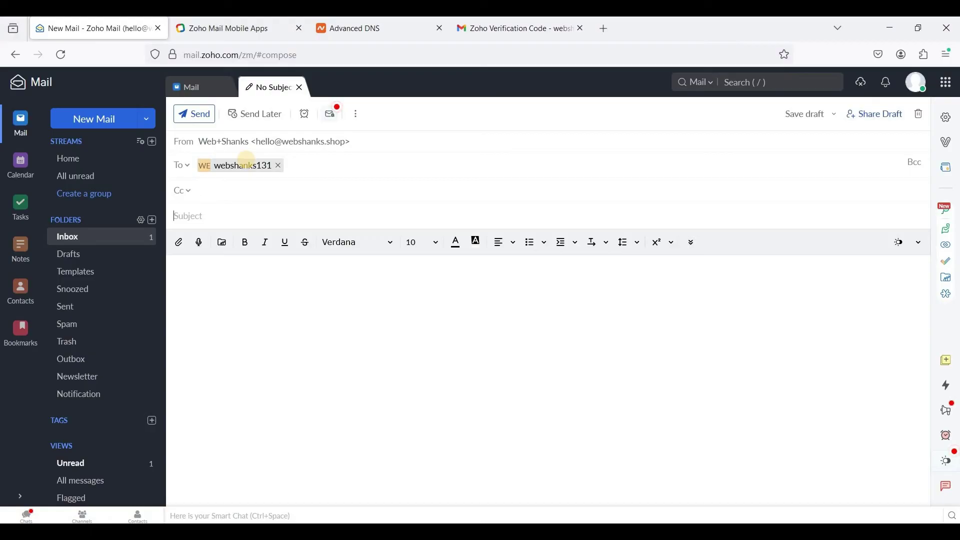
{"action": "type", "text": "Hel"}
{"action": "type", "text": "Fro"}
{"action": "key", "text": "BackSpace"}
{"action": "key", "text": "BackSpace"}
{"action": "key", "text": "BackSpace"}
{"action": "type", "text": "From Zoho"}
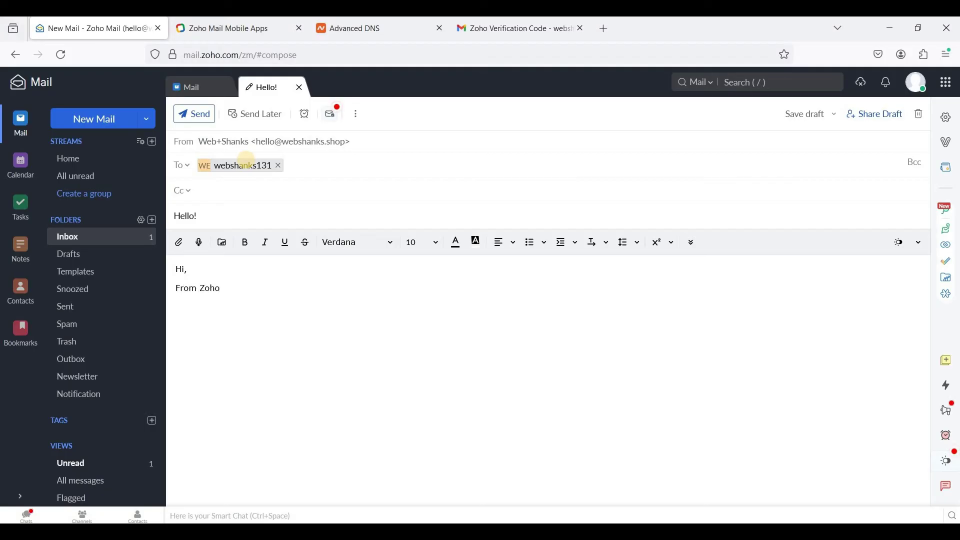
{"action": "type", "text": " mail!"}
{"action": "left_click", "coordinate": [186, 114]}
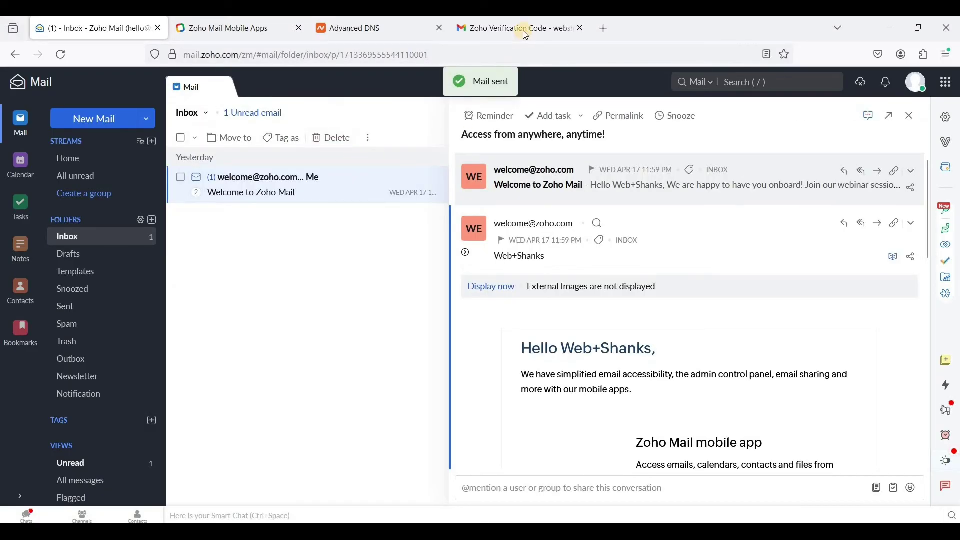
Refresh the Gmail inbox, open the received Hello! email, then return to Zoho Mail.
{"action": "left_click", "coordinate": [526, 35]}
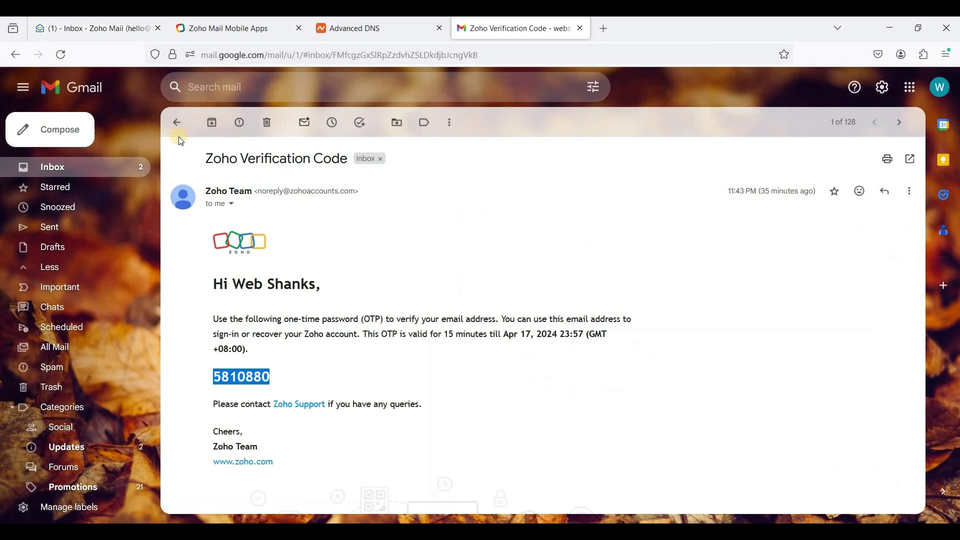
{"action": "left_click", "coordinate": [85, 167]}
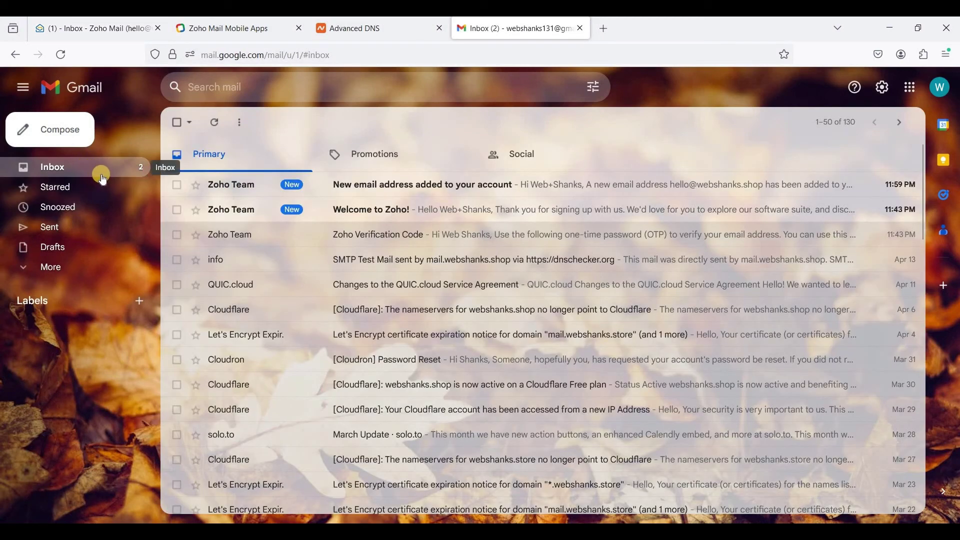
{"action": "left_click", "coordinate": [101, 174]}
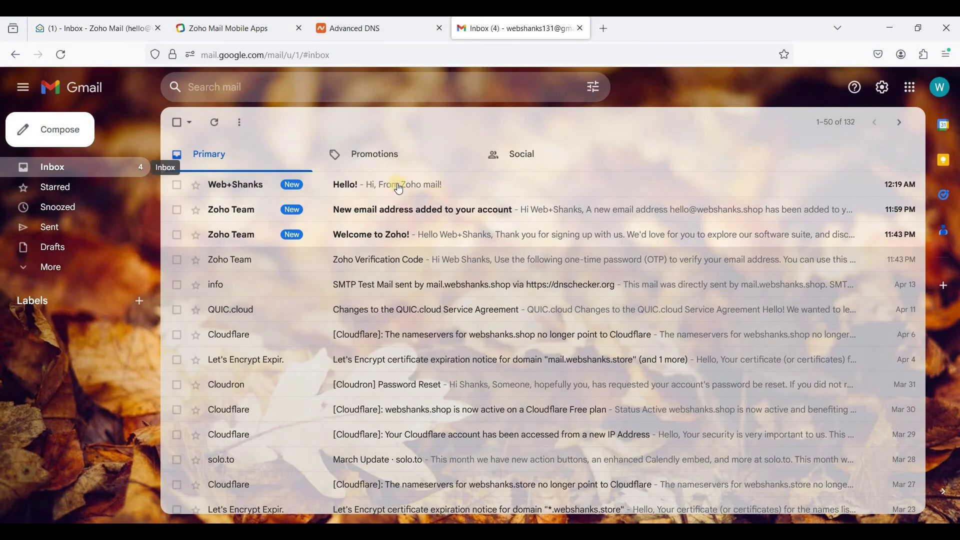
{"action": "left_click", "coordinate": [357, 193]}
{"action": "left_click_drag", "start_coordinate": [277, 248], "coordinate": [216, 247]}
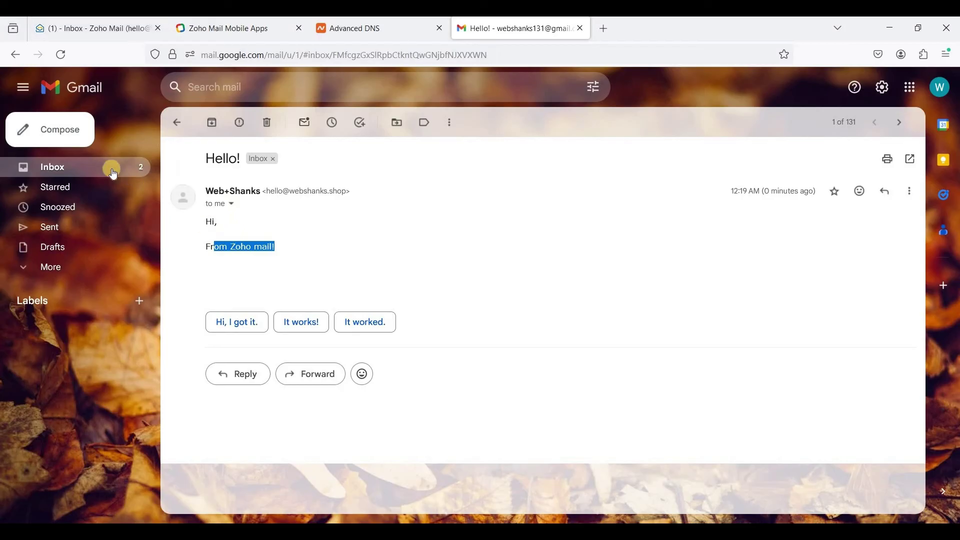
{"action": "left_click", "coordinate": [108, 171]}
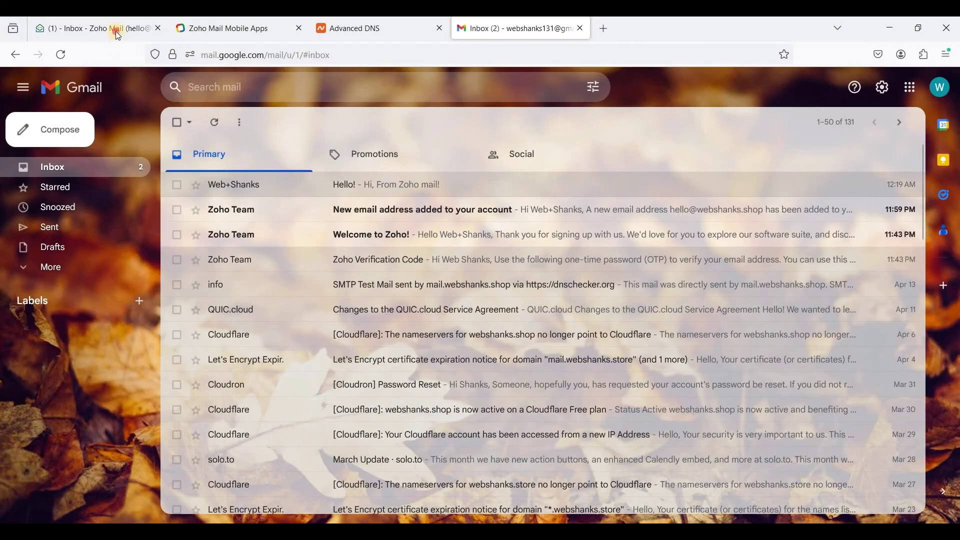
{"action": "left_click", "coordinate": [111, 29]}
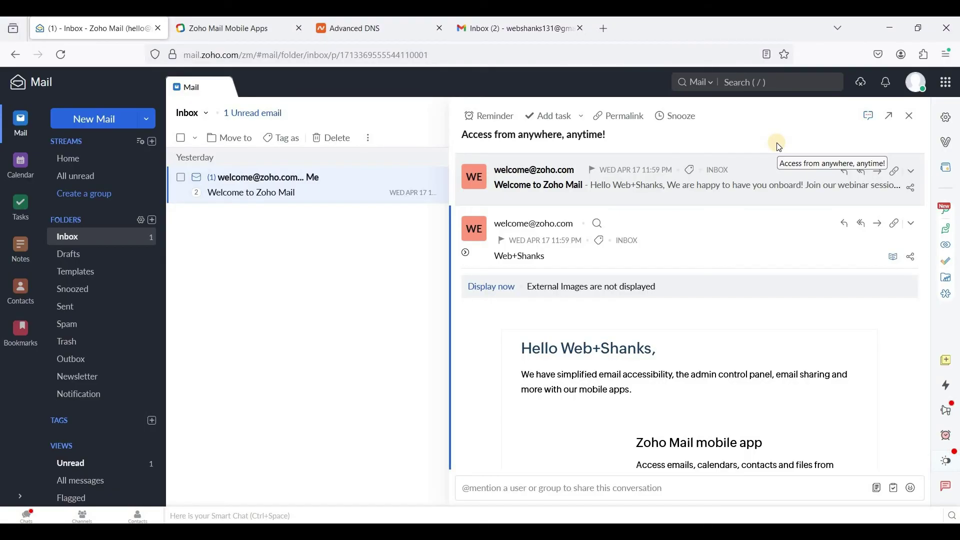
In Admin Console, add a user with first and last name, auto-generated password, emailed credentials.
{"action": "left_click", "coordinate": [915, 89]}
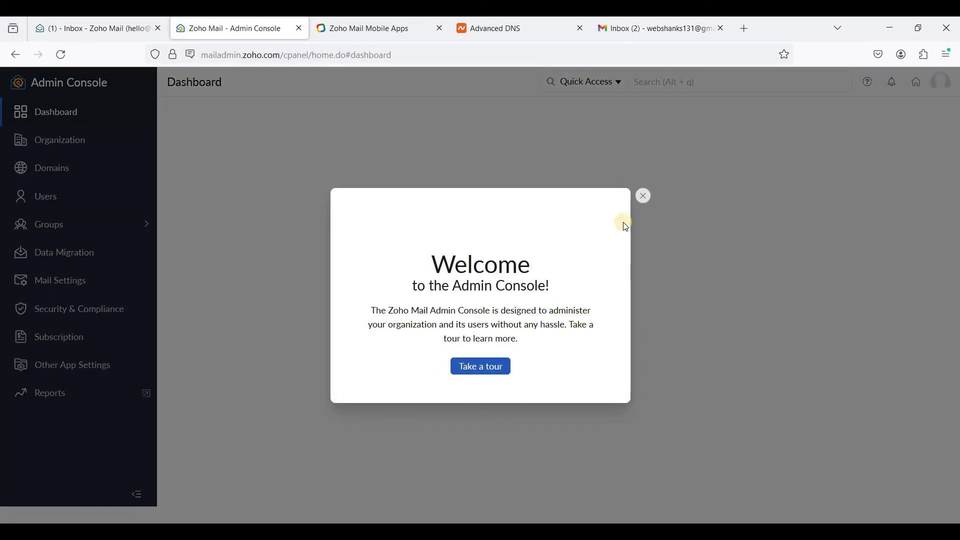
{"action": "left_click", "coordinate": [644, 121]}
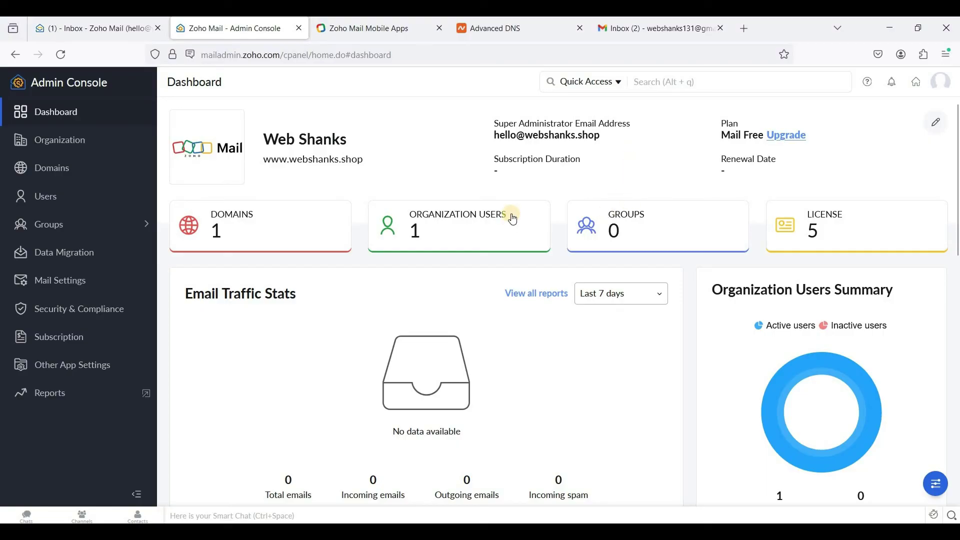
{"action": "left_click", "coordinate": [59, 202]}
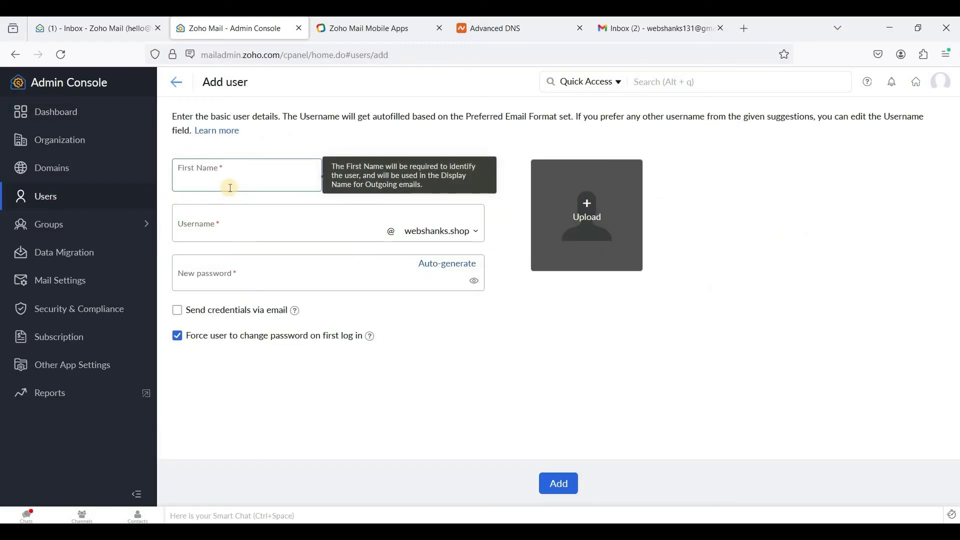
{"action": "type", "text": "Tony"}
{"action": "left_click", "coordinate": [317, 235]}
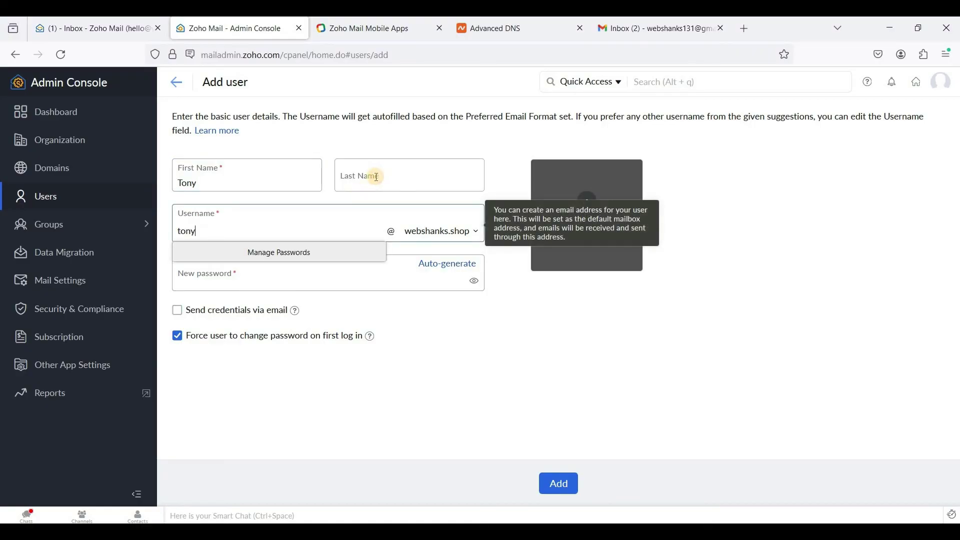
{"action": "left_click", "coordinate": [376, 178]}
{"action": "type", "text": "S"}
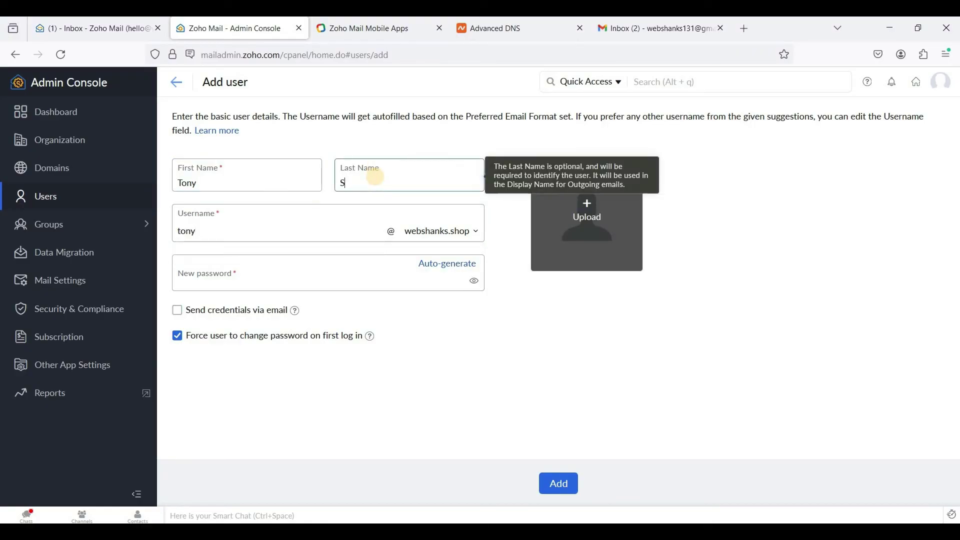
{"action": "type", "text": "tark"}
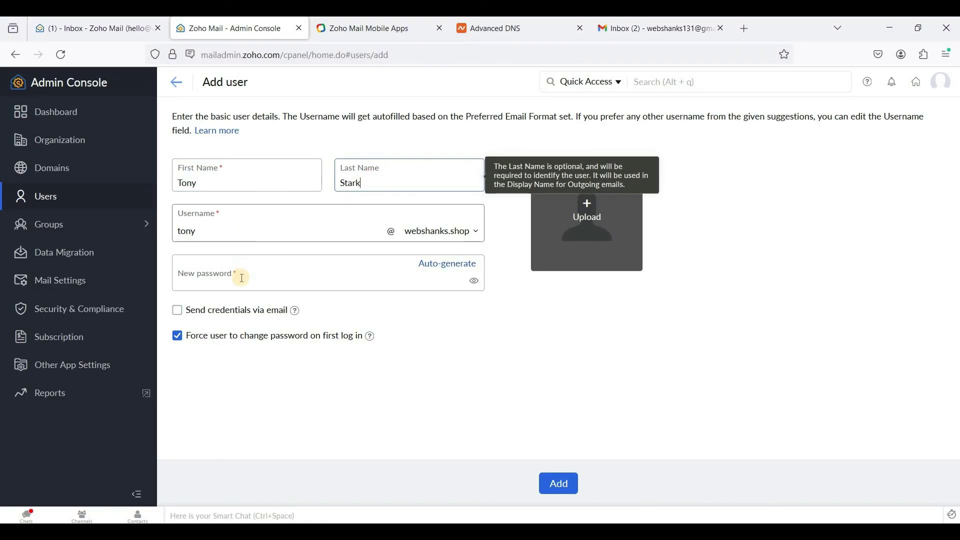
{"action": "left_click", "coordinate": [242, 278]}
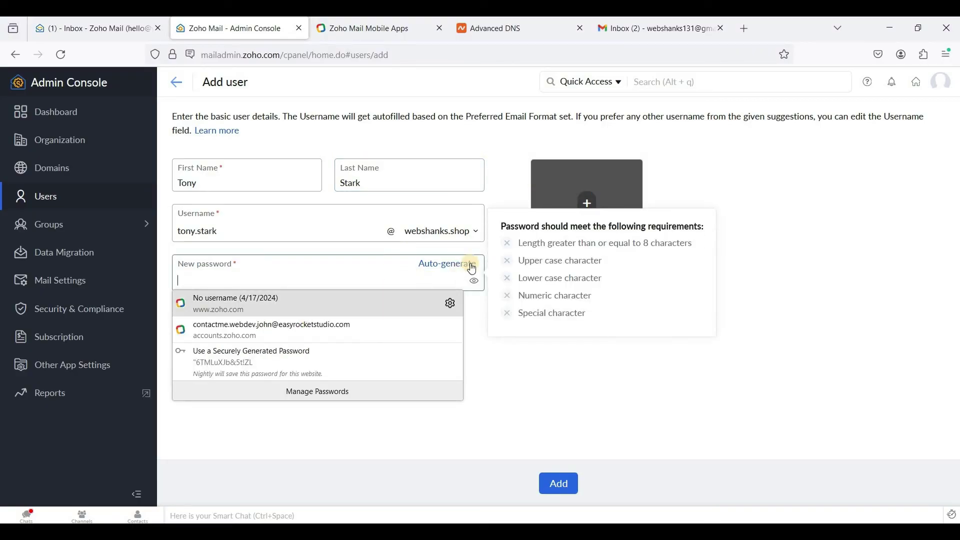
{"action": "left_click", "coordinate": [445, 266]}
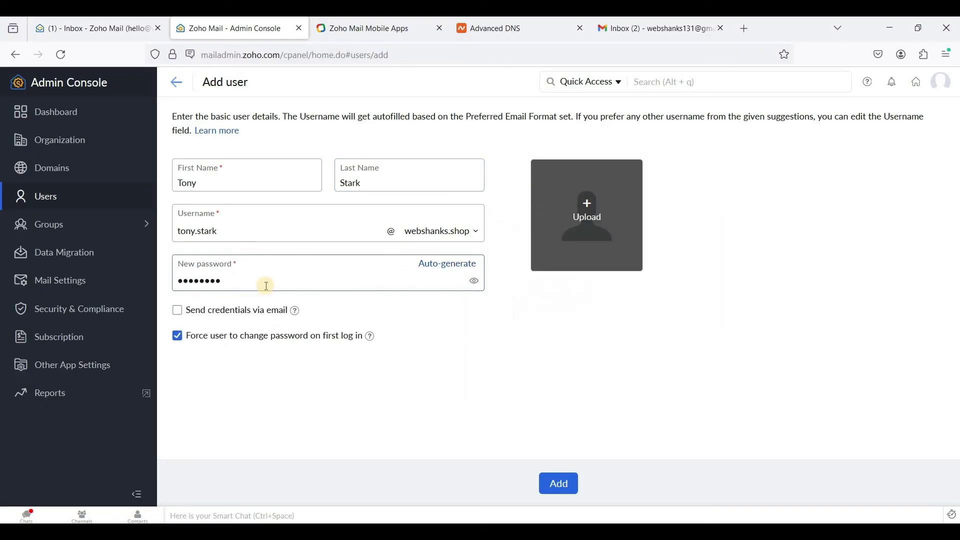
{"action": "left_click", "coordinate": [206, 317]}
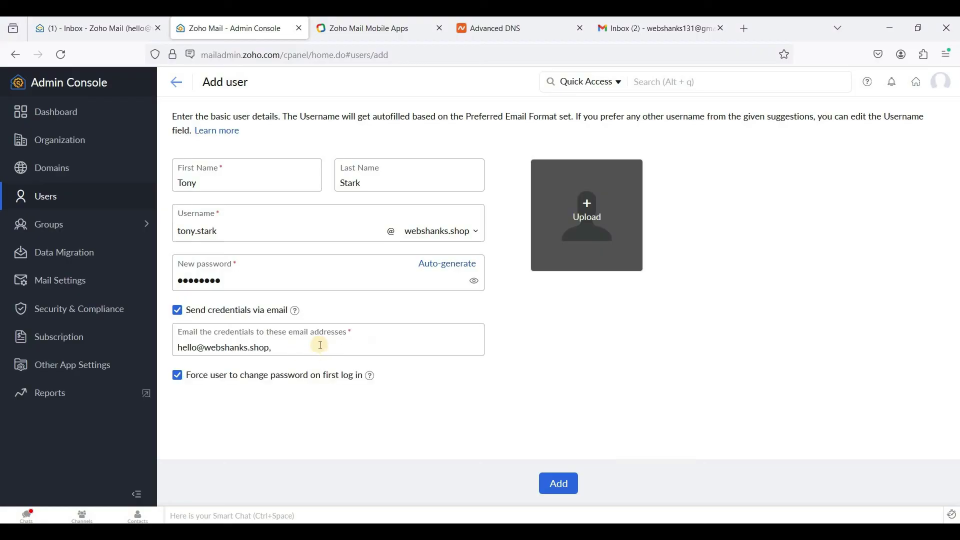
{"action": "left_click", "coordinate": [558, 486]}
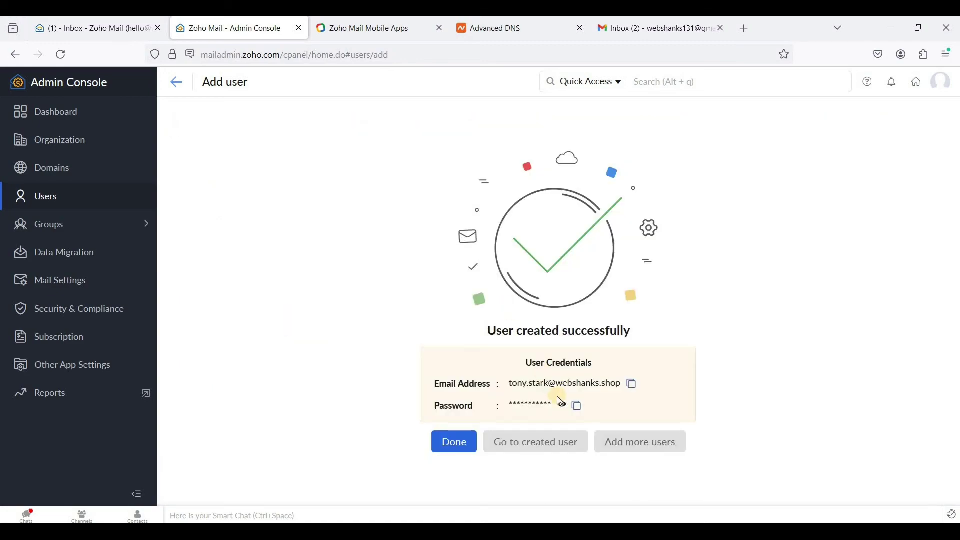
{"action": "left_click", "coordinate": [434, 444]}
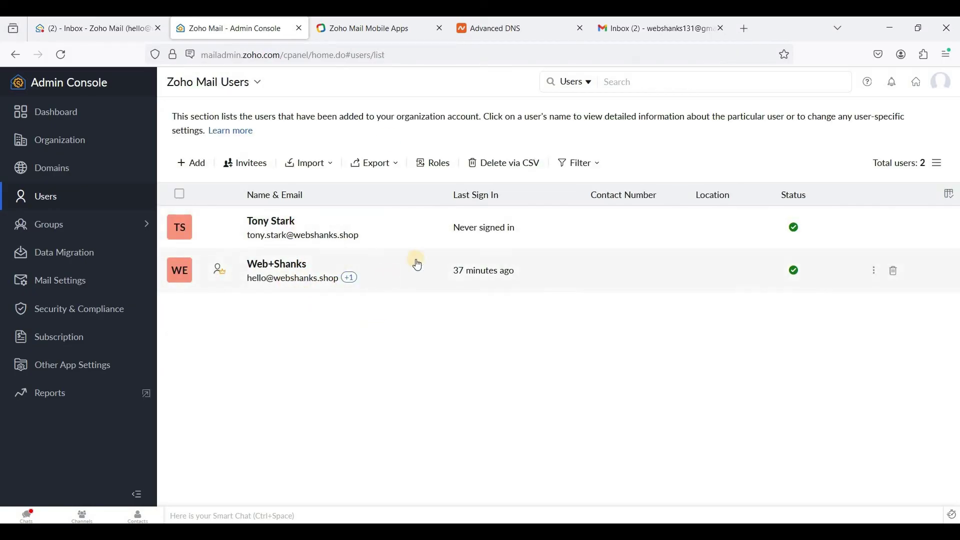
Reopen the Zoho Mail Inbox folder and reload it to show the four unread messages.
{"action": "left_click", "coordinate": [115, 28]}
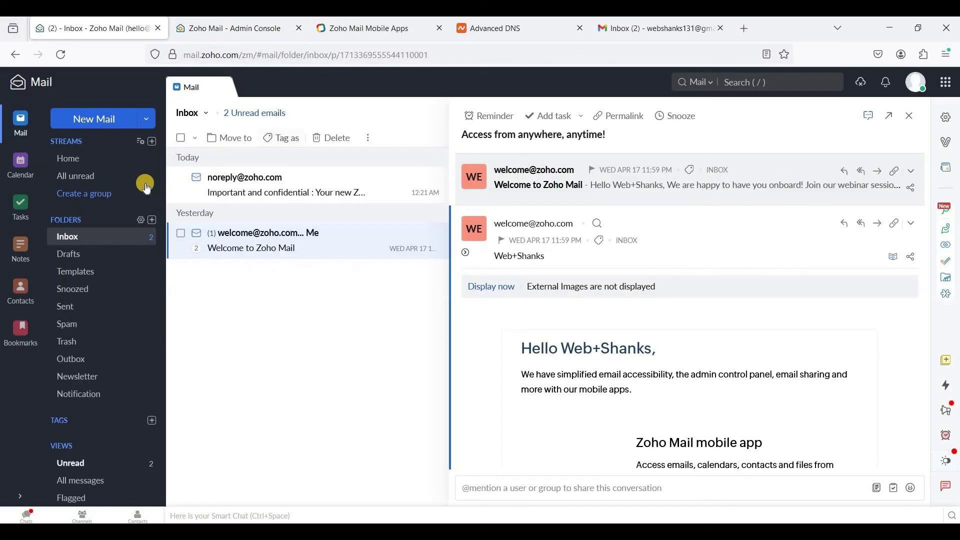
{"action": "left_click", "coordinate": [118, 238]}
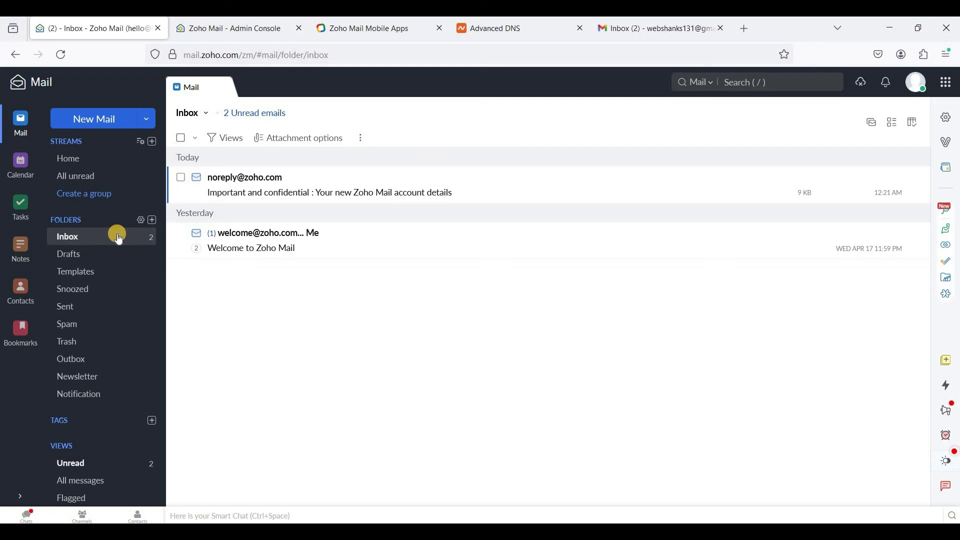
{"action": "left_click", "coordinate": [118, 238]}
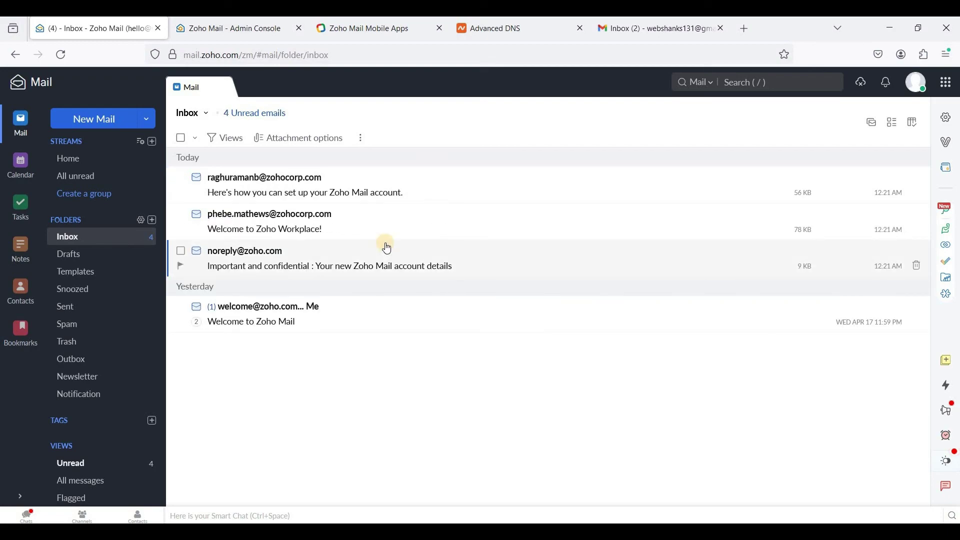